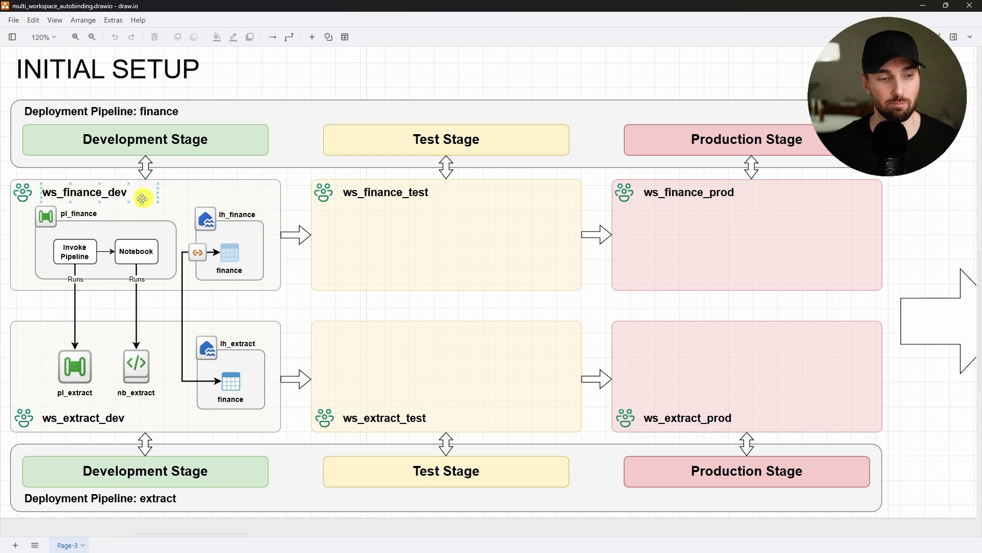
Step: Examine the initial setup diagram's finance and extract workspaces across the Development, Test and Production stages
left_click(226, 397)
left_click(223, 326)
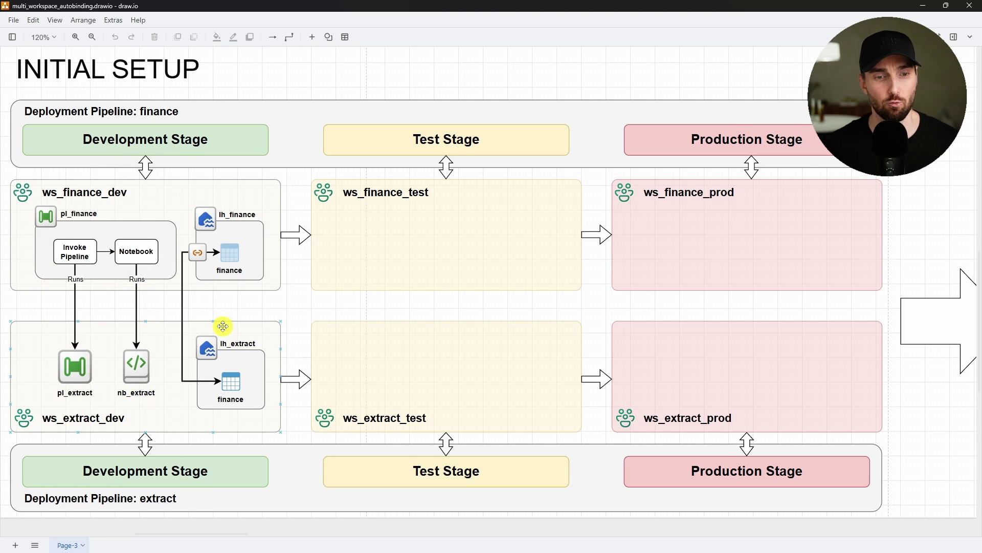
left_click(496, 341)
key("Escape")
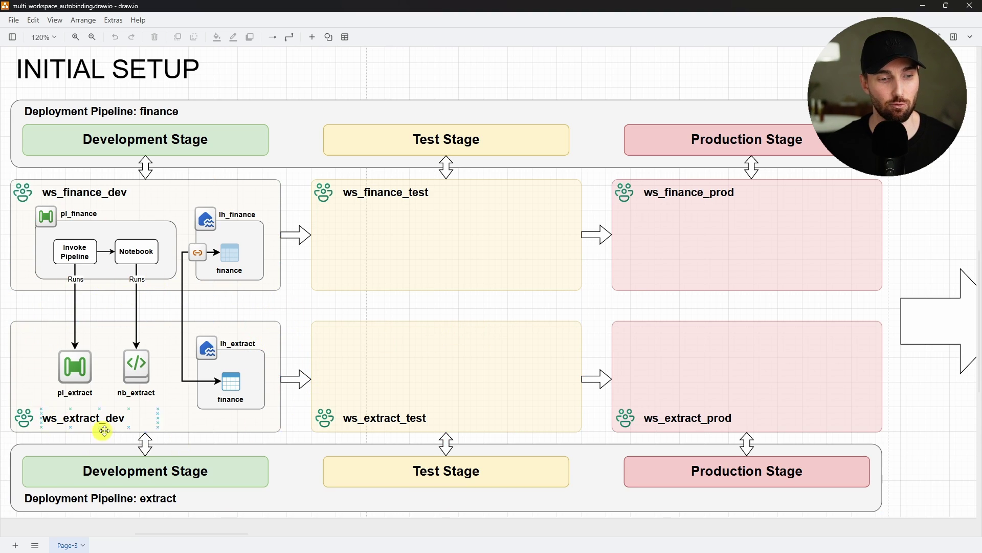
left_click(505, 422)
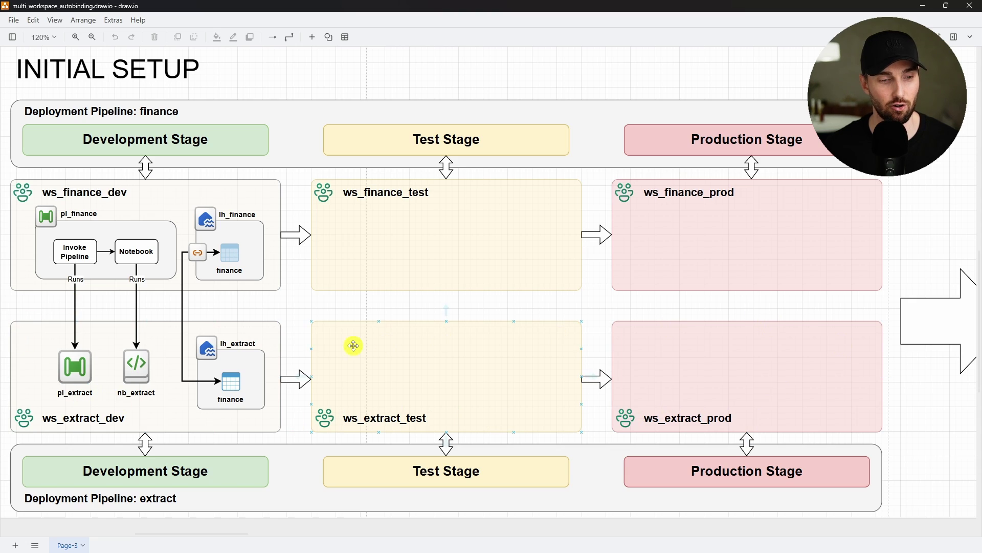
left_click(159, 324)
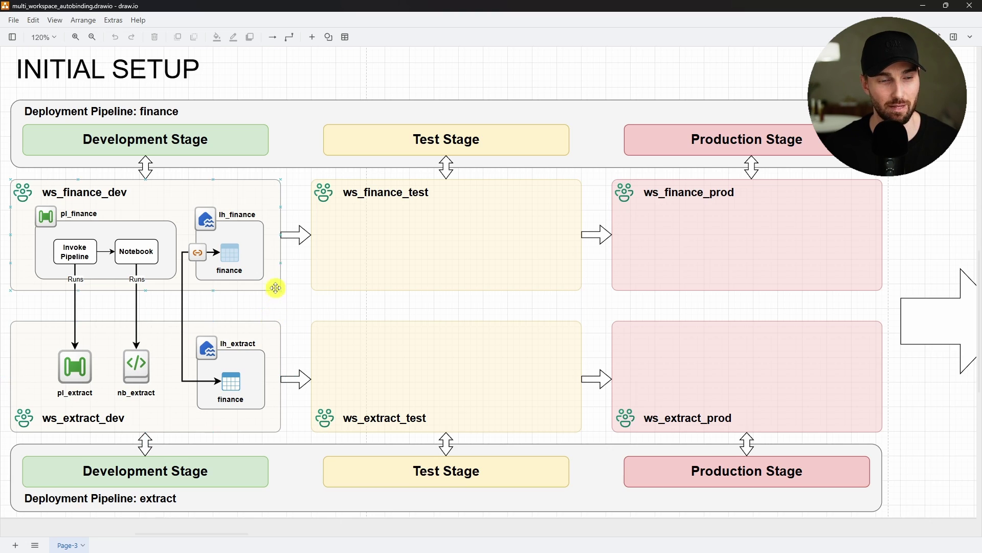
Step: Examine how pl_finance and lh_finance in ws_finance_dev depend on pl_extract, nb_extract and lh_extract in ws_extract_dev
left_click(278, 188)
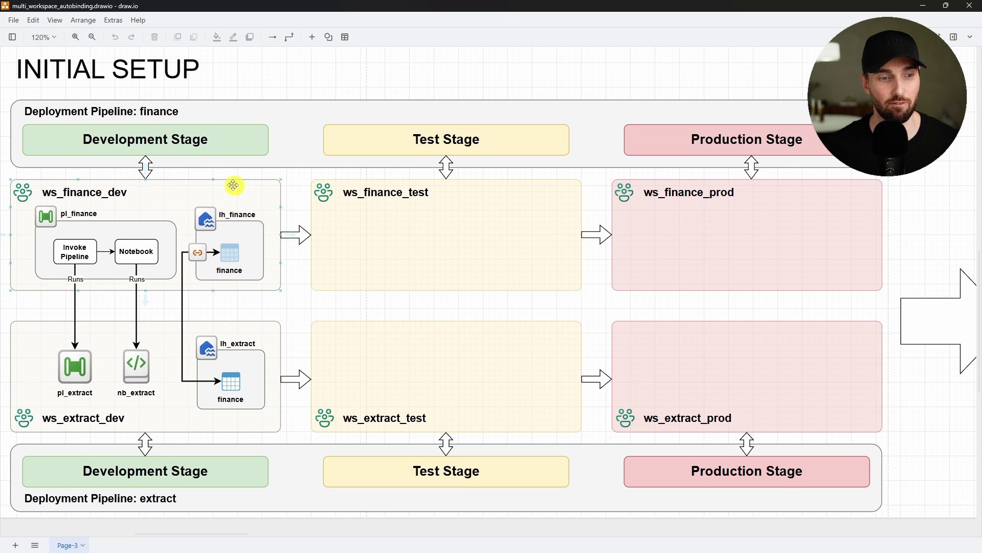
left_click(244, 258)
left_click(106, 277)
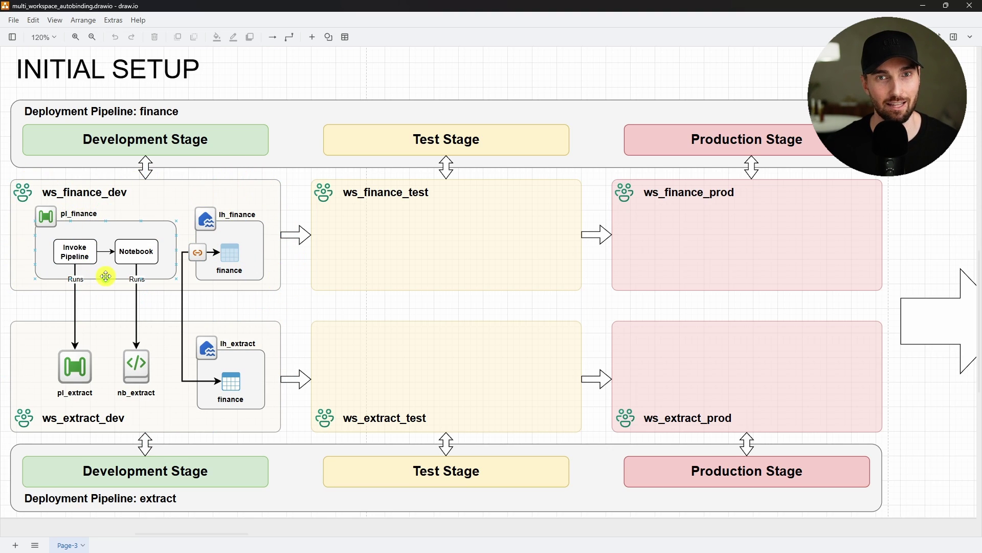
left_click(200, 317)
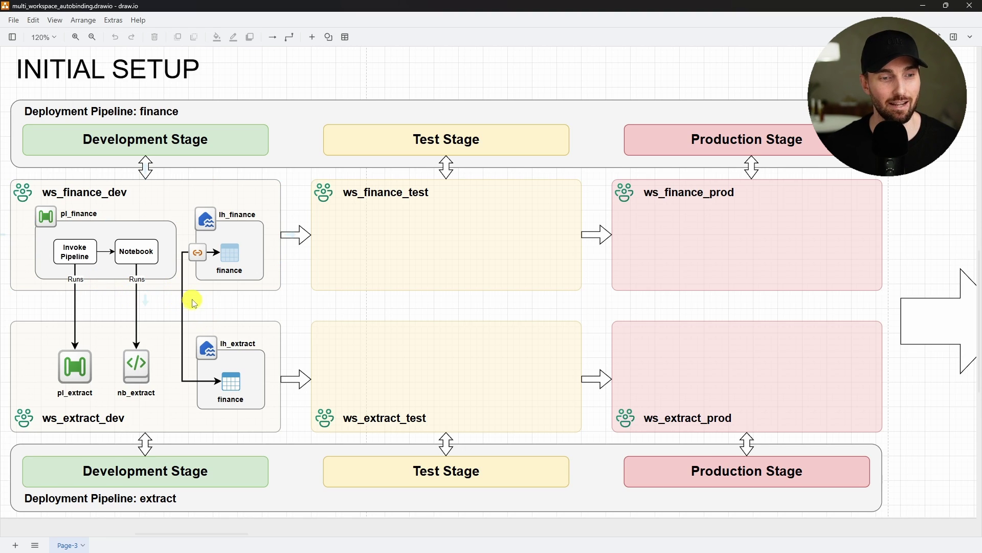
left_click(125, 222)
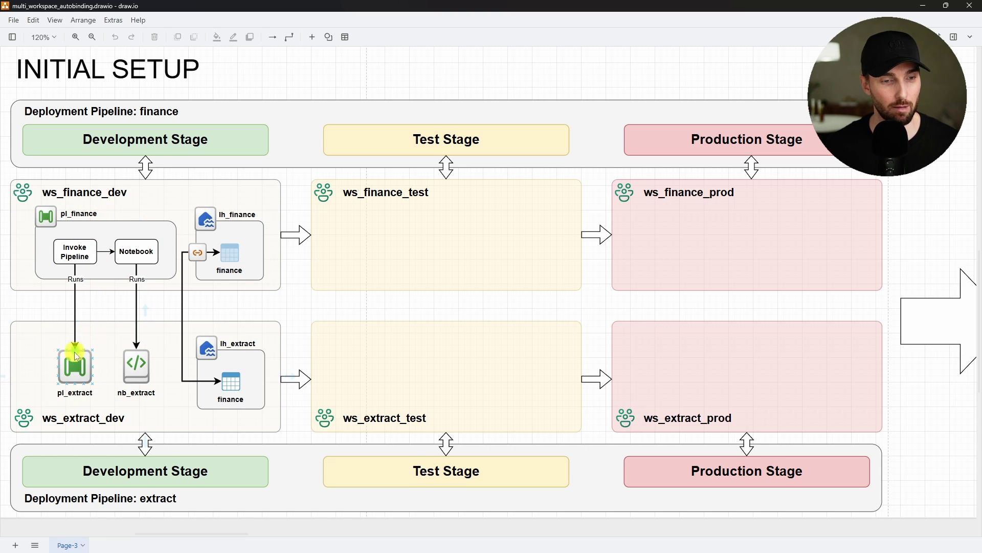
left_click(131, 328)
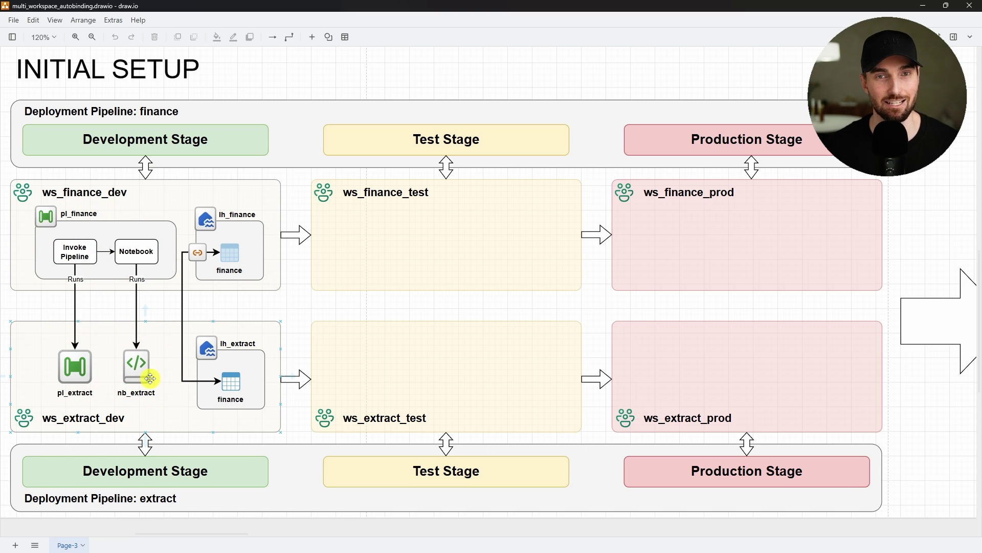
left_click(225, 305)
left_click(190, 390)
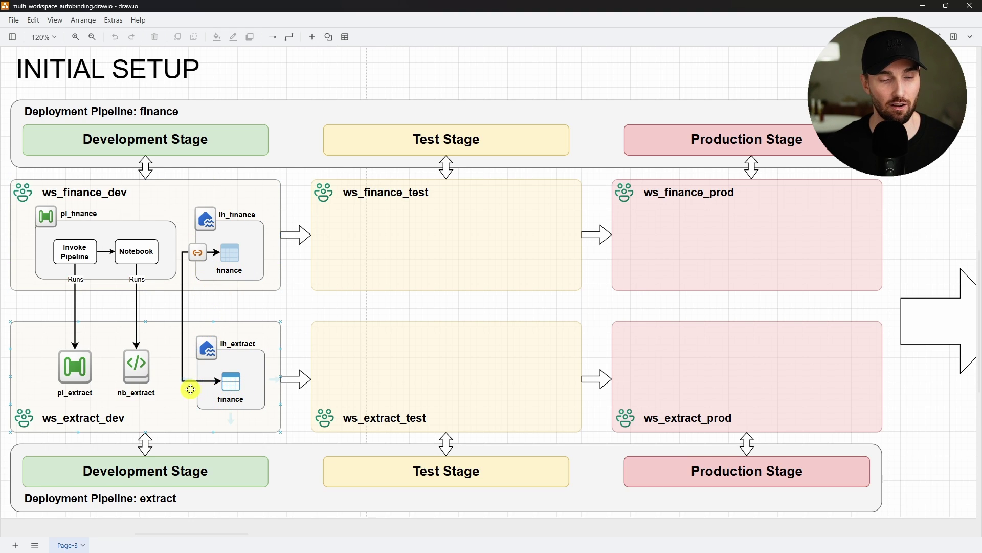
left_click(215, 260)
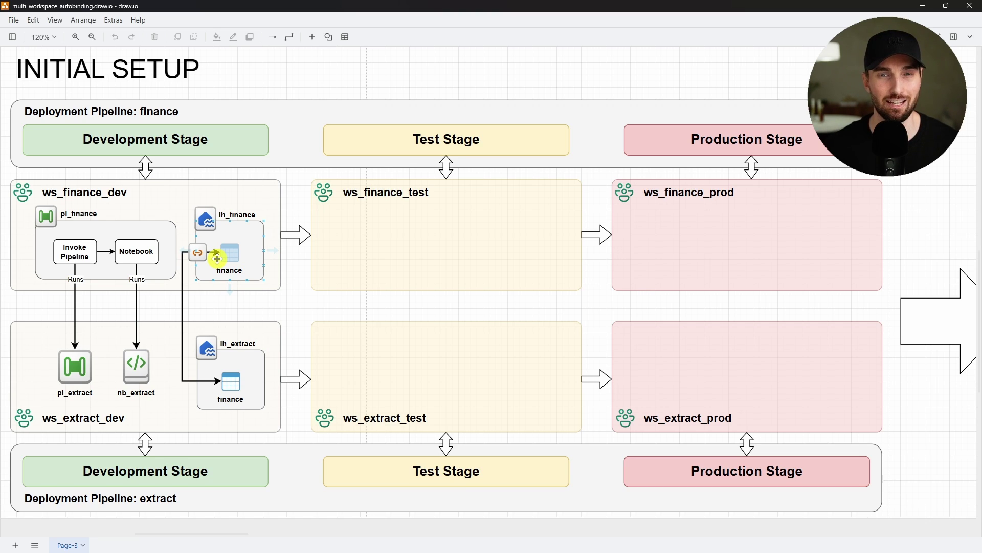
left_click(180, 307)
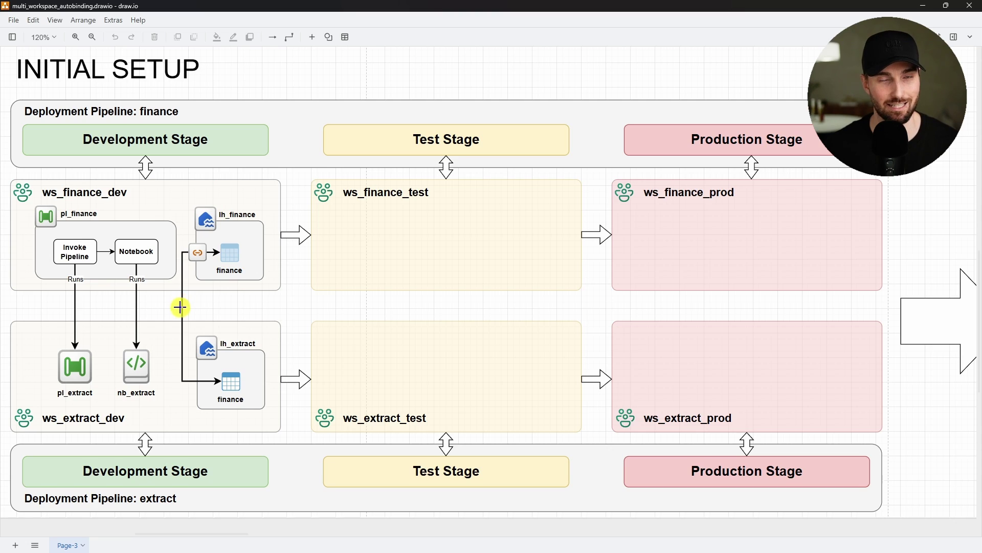
left_click(207, 286)
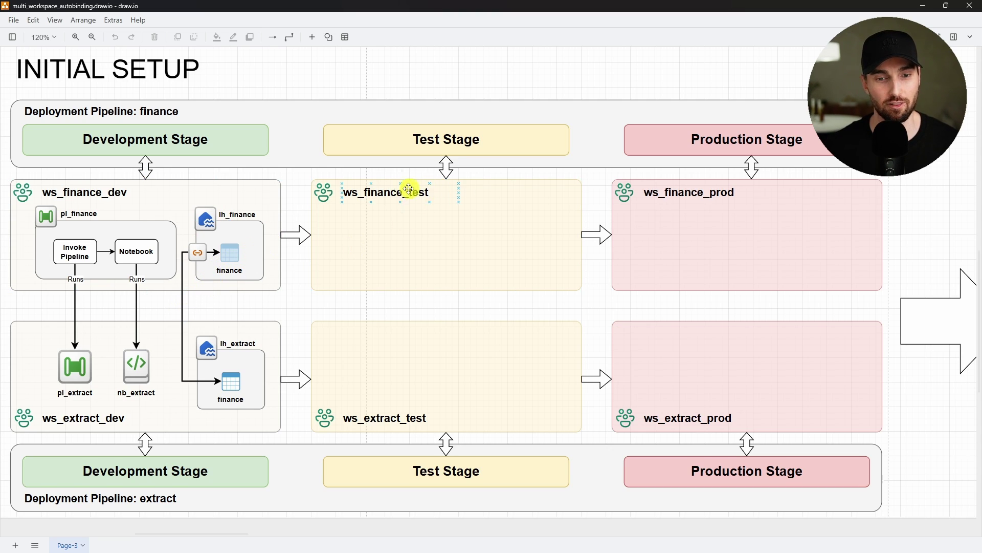
left_click(348, 336)
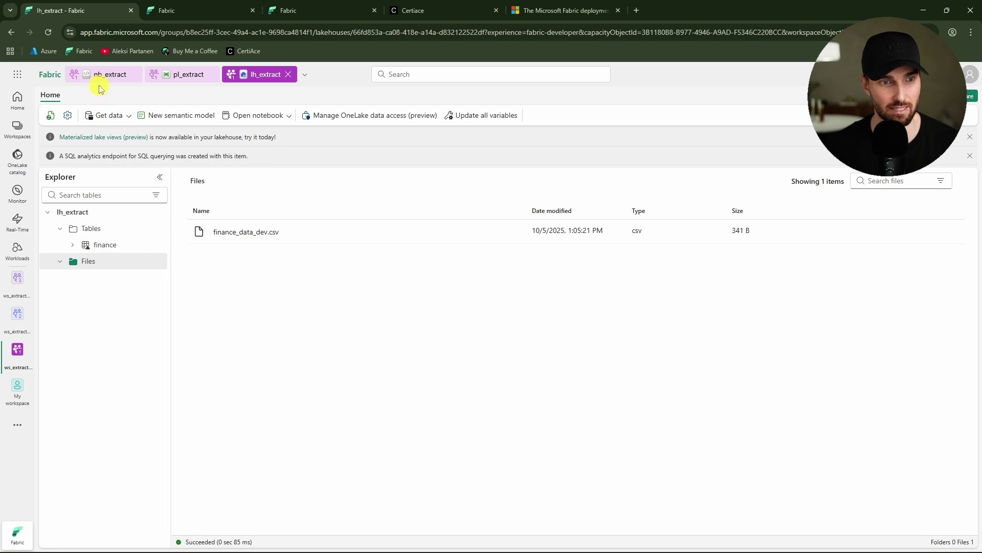
Step: Review the contents of the pl_extract pipeline and the nb_extract notebook in Fabric
left_click(188, 74)
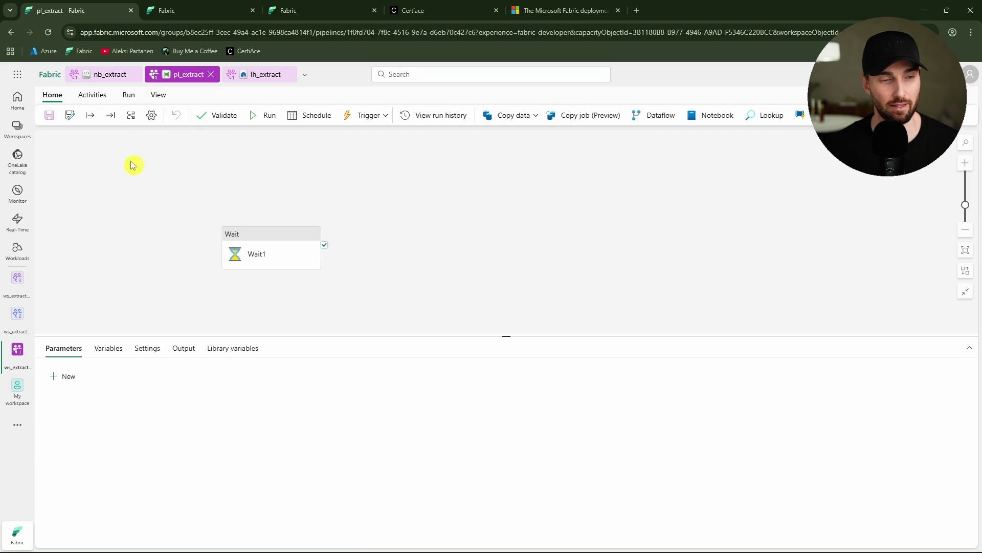
left_click(107, 75)
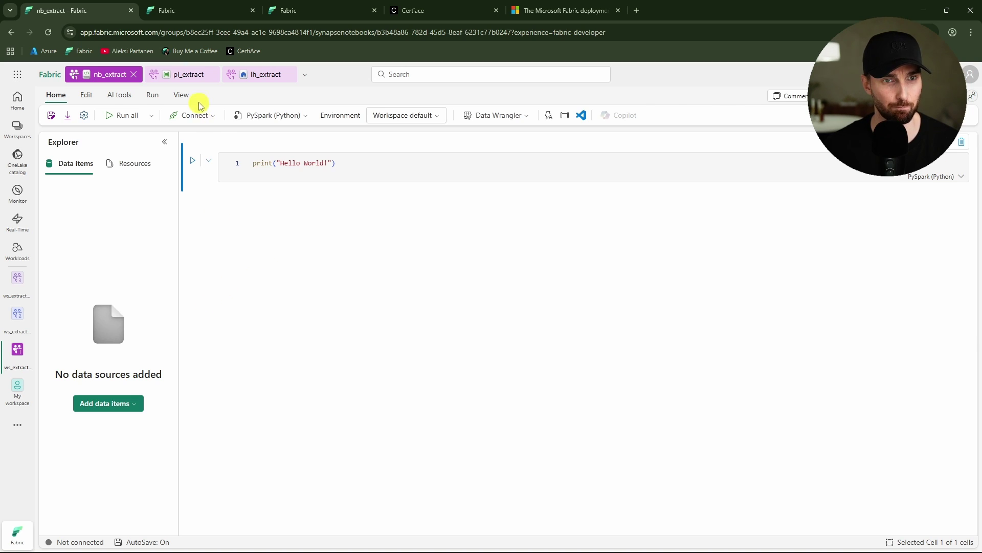
Step: In ws_finance_dev, inspect the lh_finance lakehouse and the settings of pl_finance's Invoke Pipeline and Notebook activities
key("ctrl+Tab")
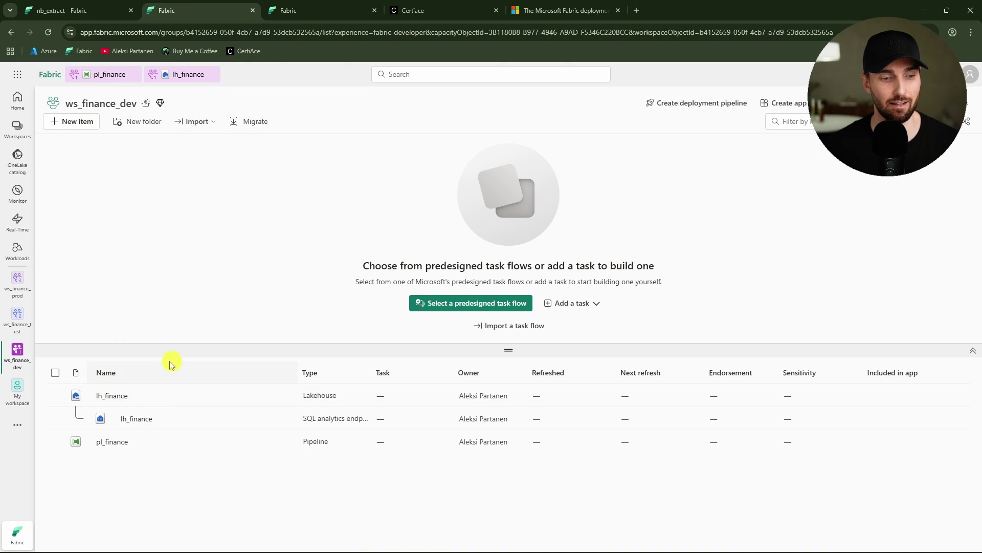
left_click(188, 75)
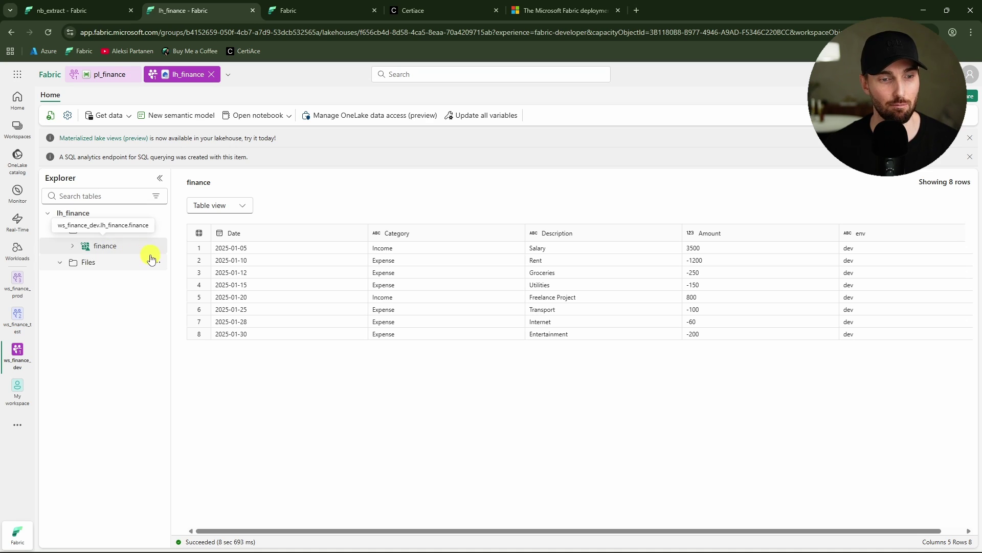
left_click(113, 75)
left_click(137, 238)
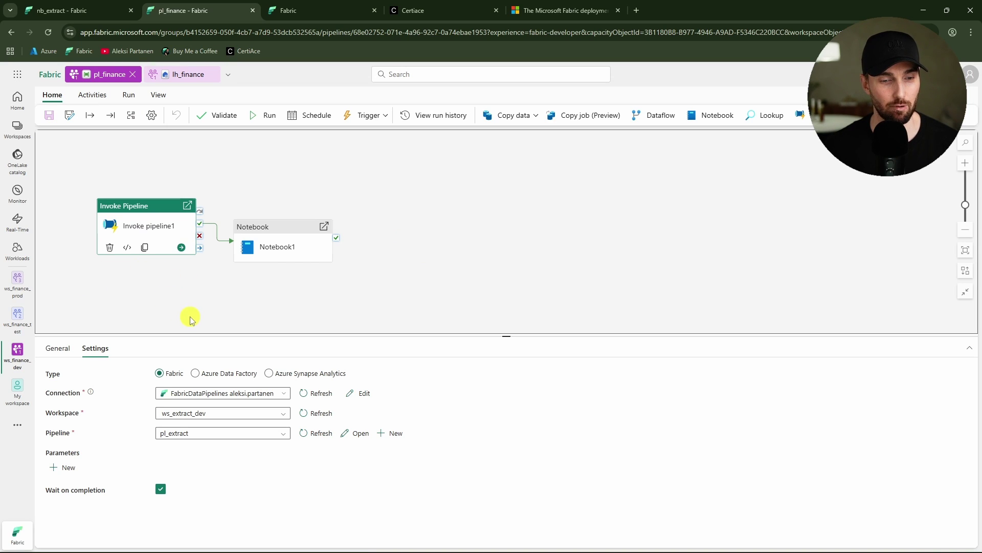
left_click(259, 247)
left_click(154, 240)
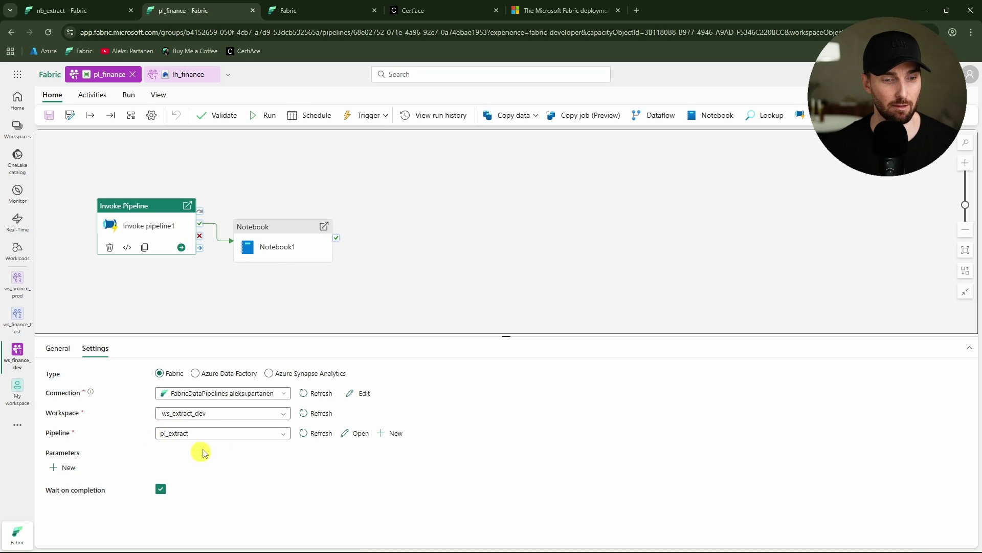
left_click(280, 251)
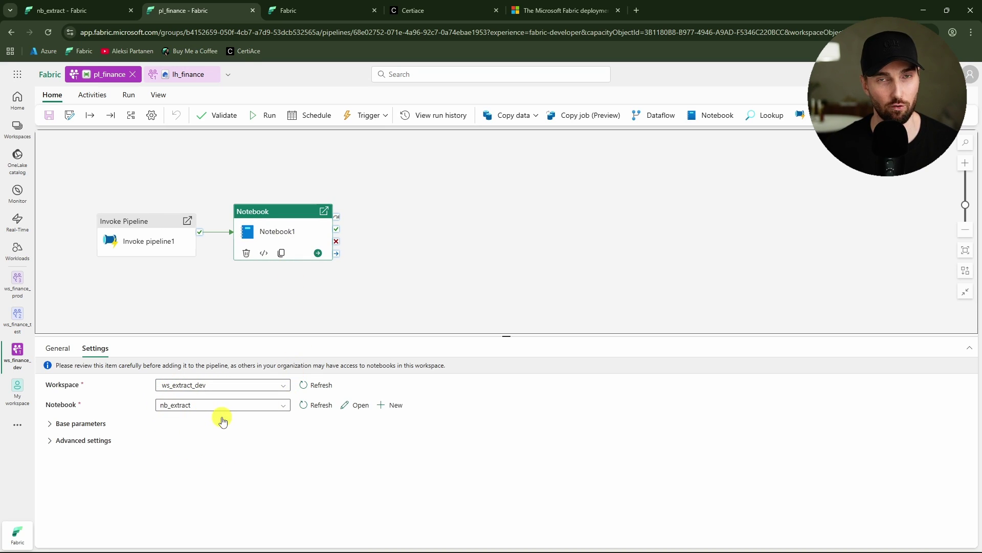
Step: View the stages and assigned workspaces of the extract and finance deployment pipelines
left_click(353, 10)
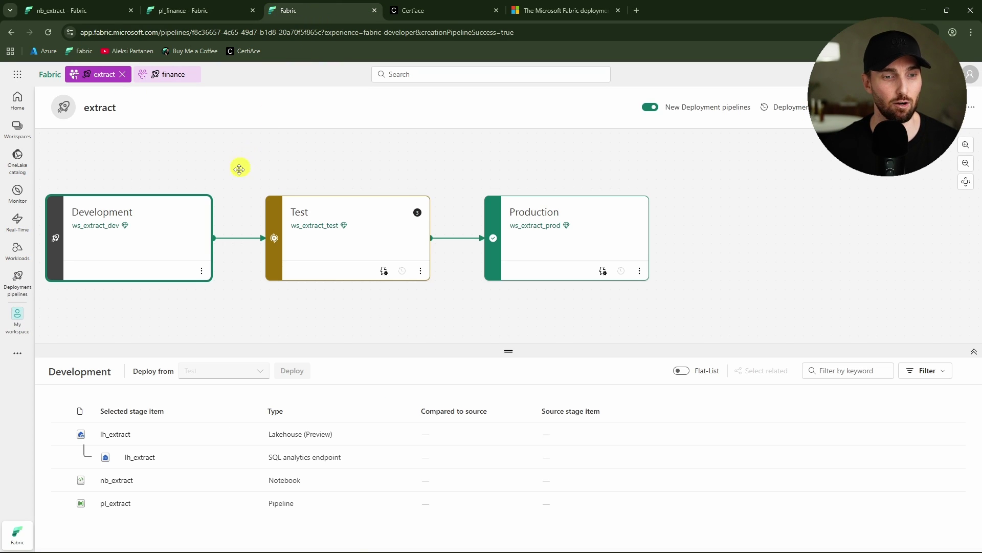
left_click(165, 75)
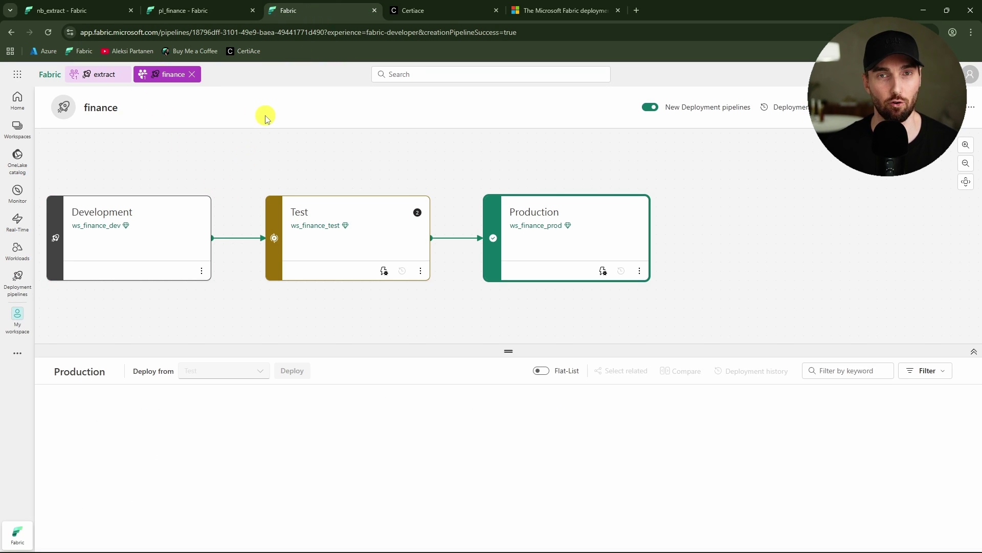
Step: In the extract deployment pipeline, deploy lh_extract, pl_extract and nb_extract from Development to Test
left_click(97, 74)
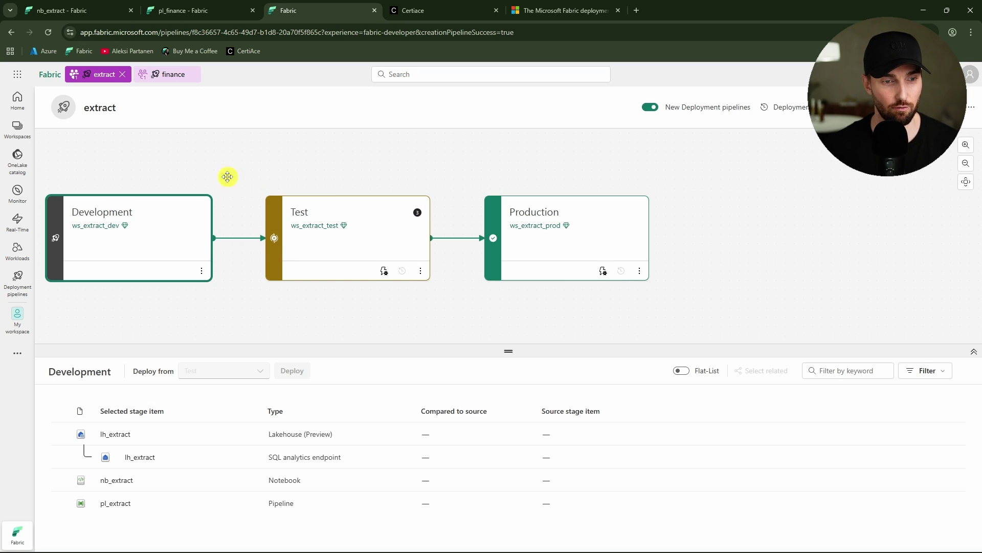
left_click(349, 259)
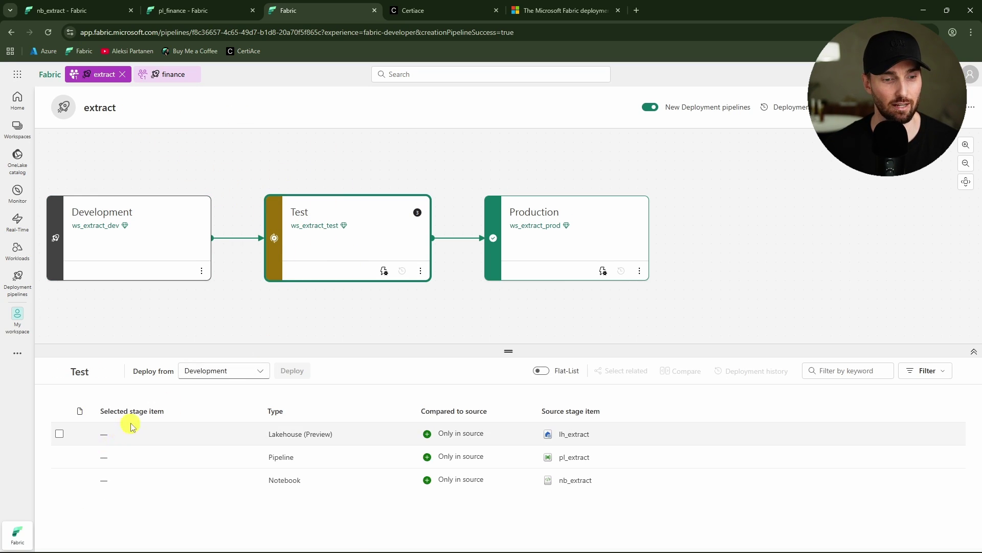
left_click(60, 410)
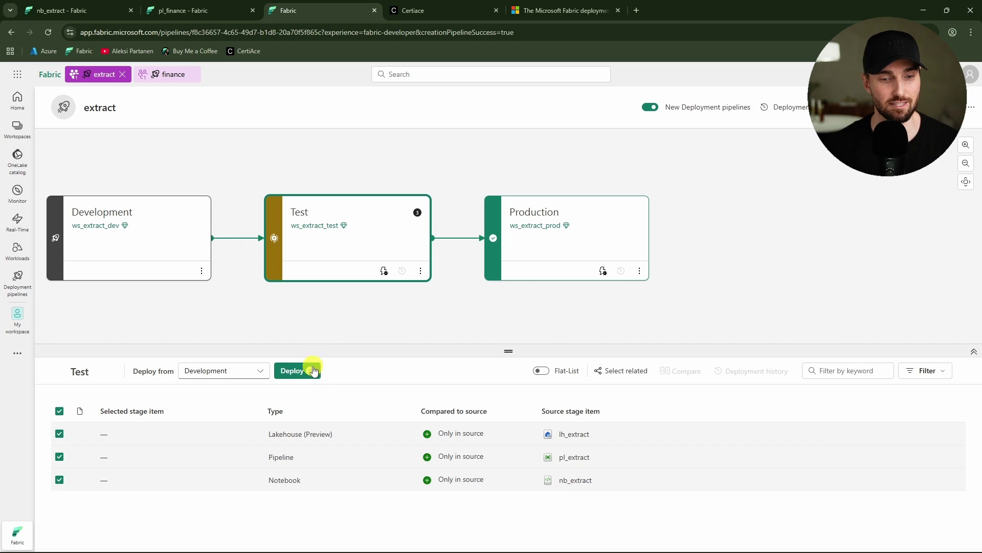
left_click(296, 370)
left_click(467, 395)
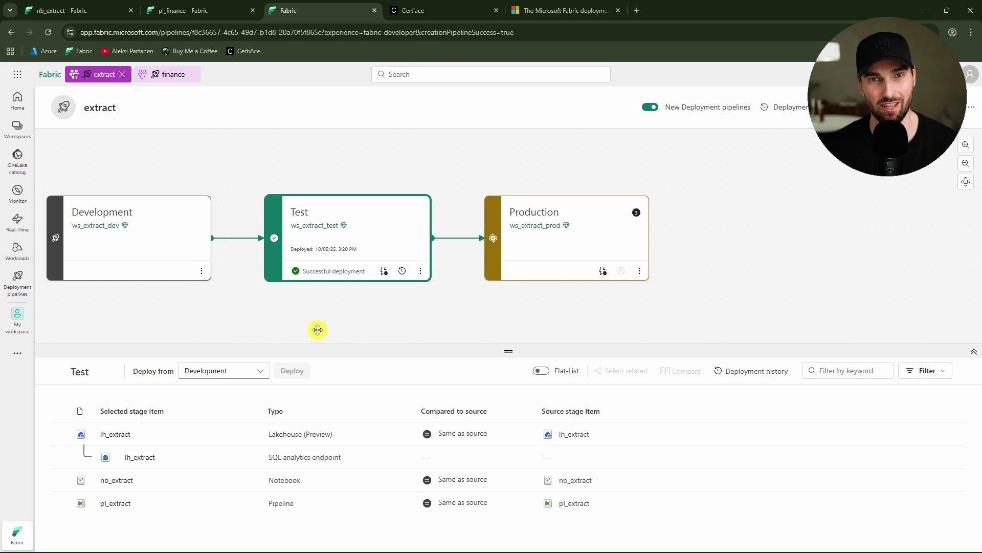
Step: Open the ws_extract_test workspace and check the items deployed to it
left_click(77, 10)
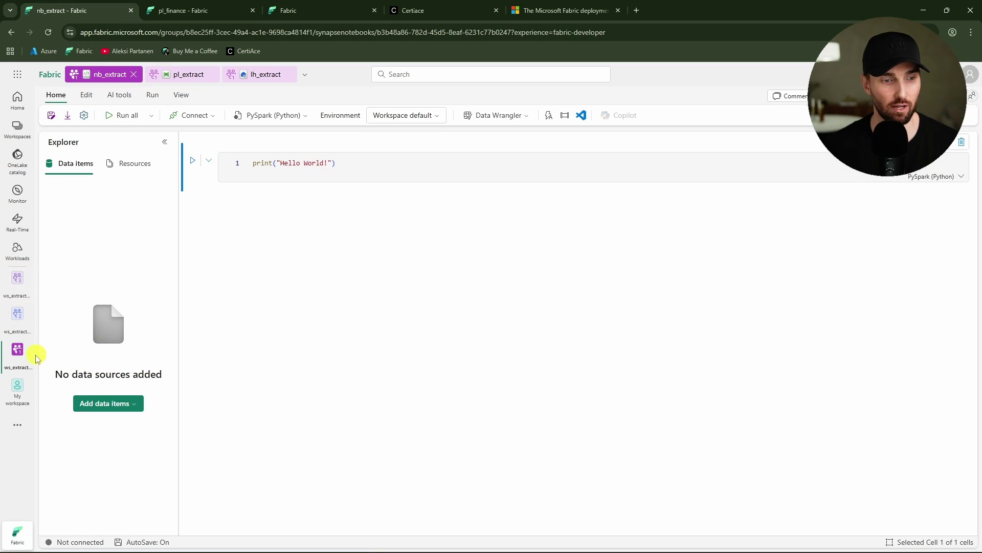
left_click(15, 325)
left_click(92, 149)
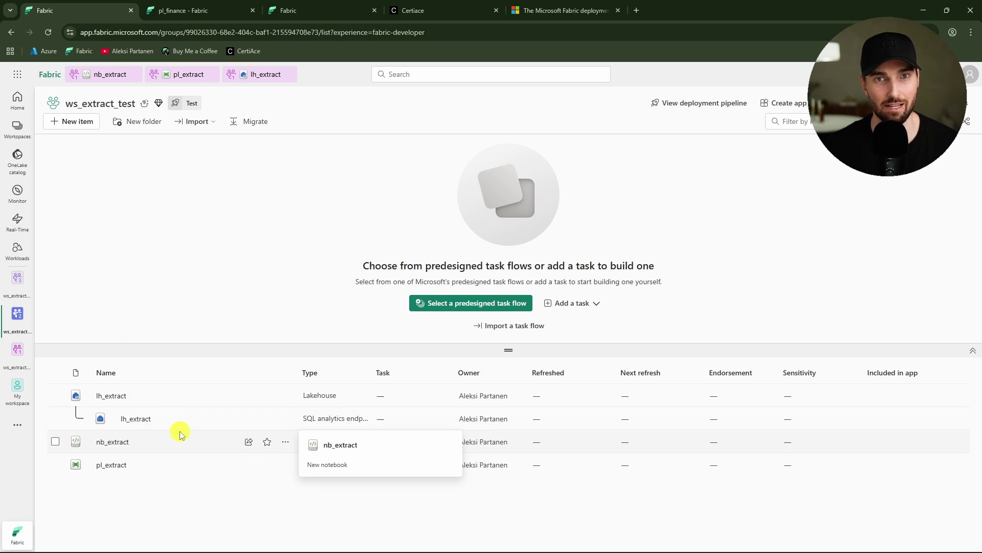
Step: In the finance deployment pipeline, try to deploy lh_finance and pl_finance from Development to Test
left_click(307, 10)
left_click(163, 81)
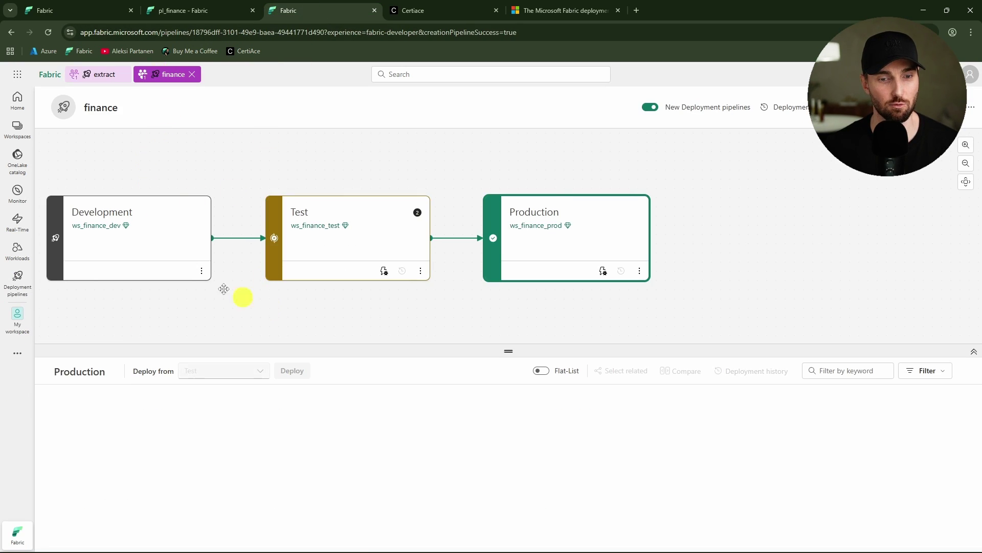
left_click(339, 254)
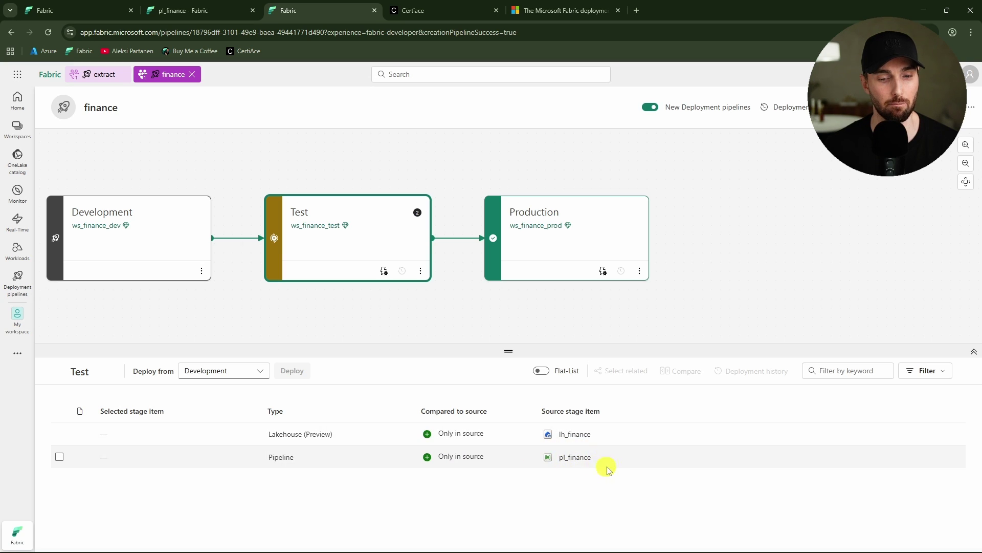
left_click(59, 410)
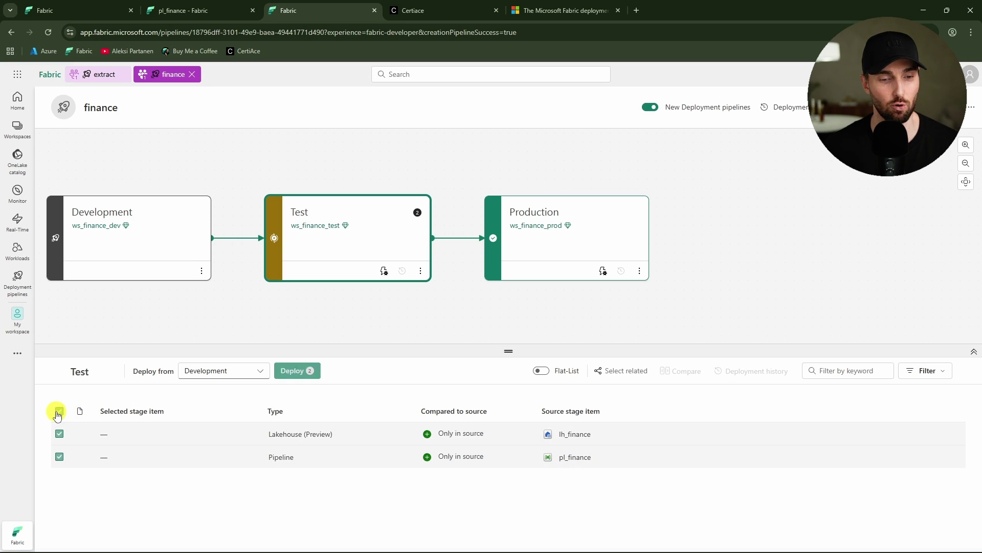
left_click(296, 370)
left_click(463, 391)
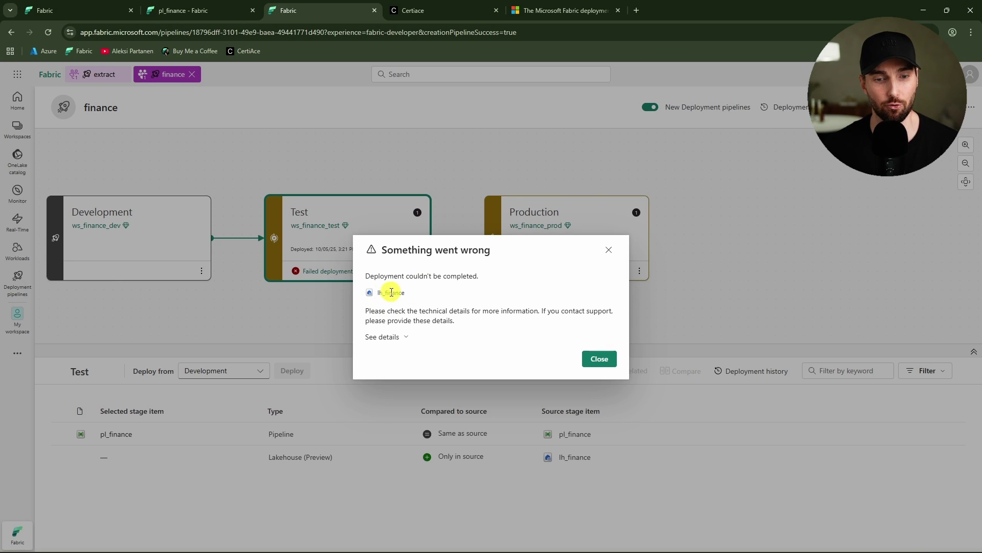
Step: Expand the technical details of the lh_finance deployment error and read the backend error text
left_click(401, 337)
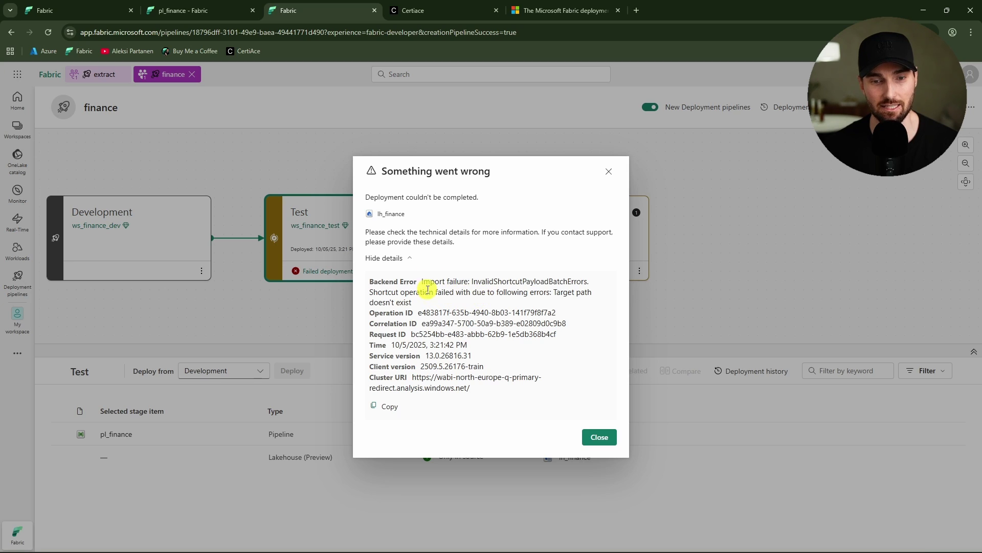
left_click_drag(427, 281, 502, 289)
left_click(483, 281)
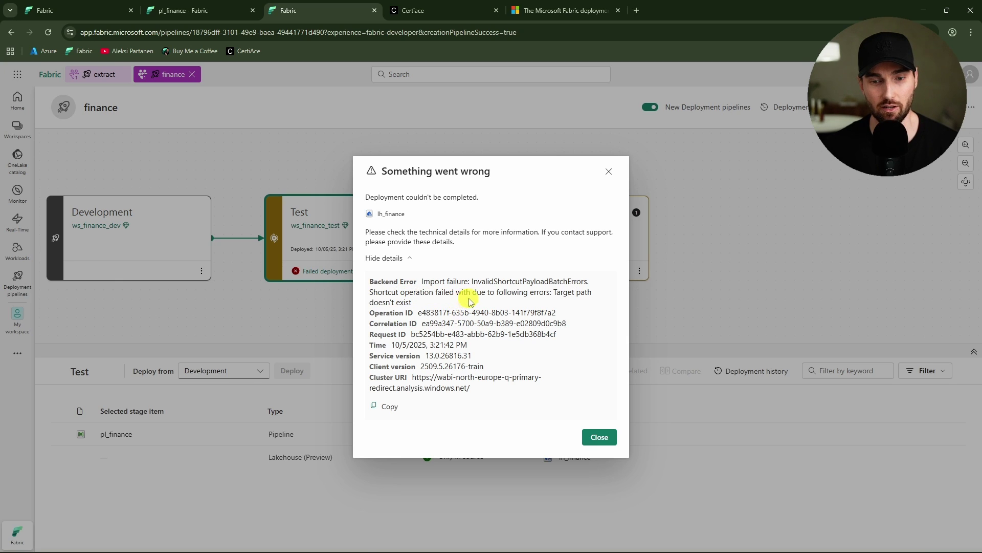
Step: Highlight the cause in the lh_finance deployment error, close the error, and open pl_finance in the ws_finance_test workspace
left_click_drag(552, 292, 535, 307)
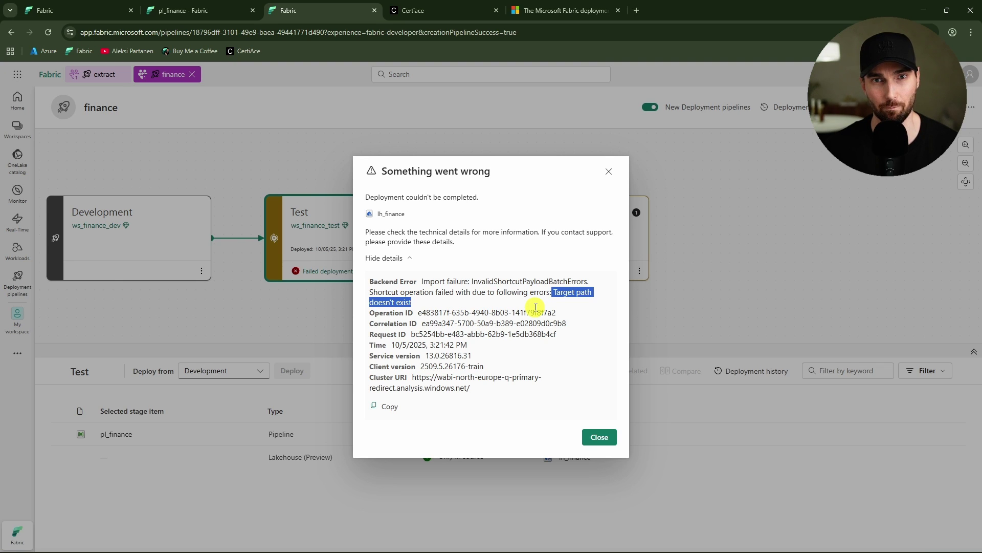
left_click(608, 438)
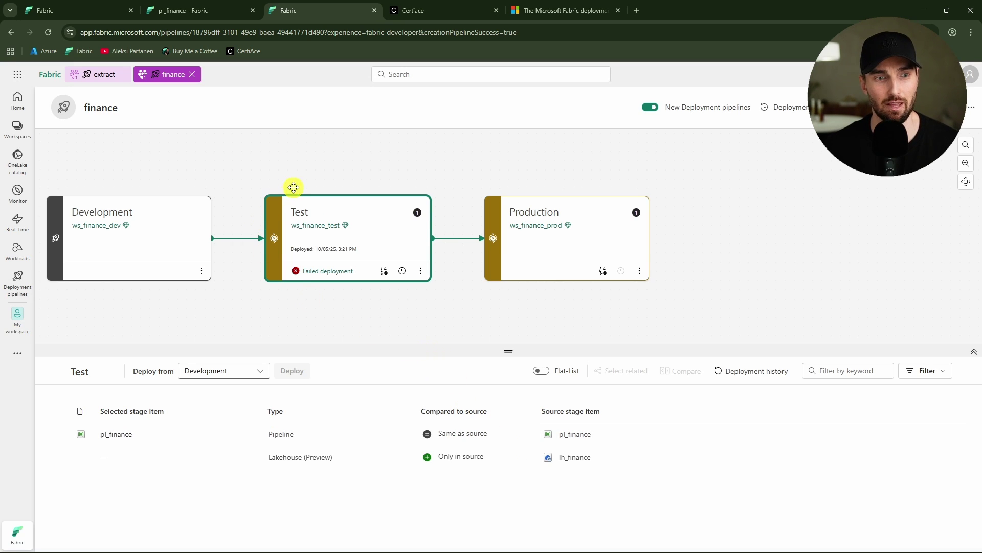
left_click(188, 10)
left_click(16, 324)
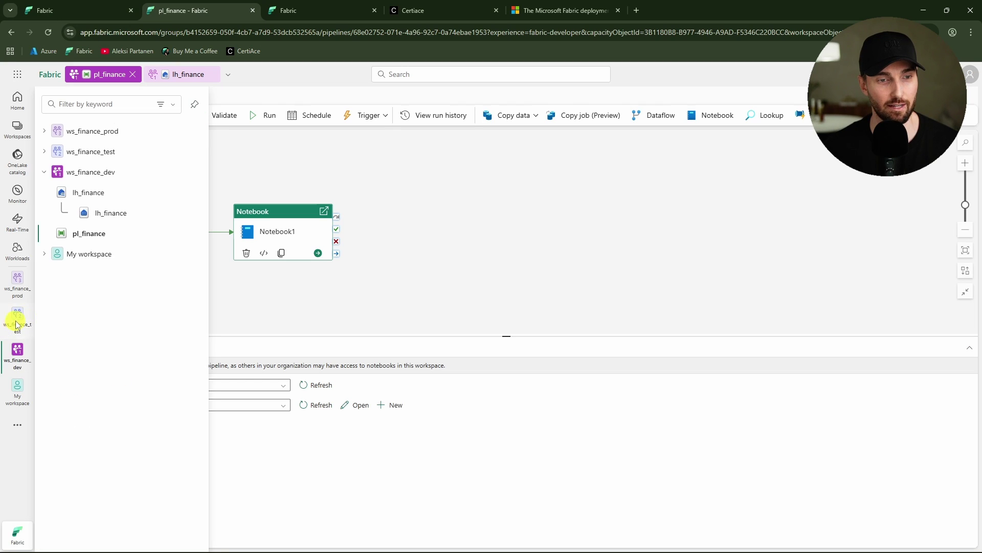
left_click(97, 149)
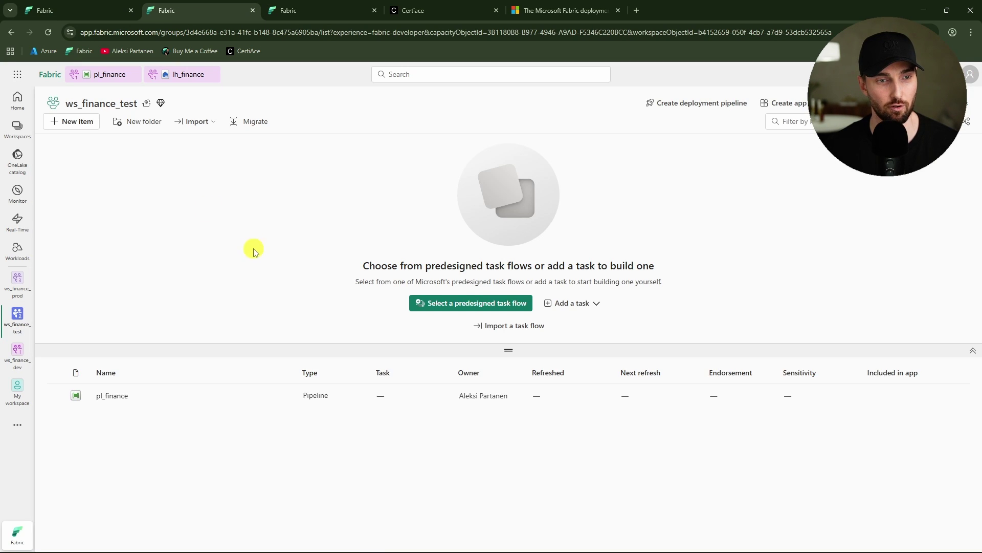
left_click(122, 397)
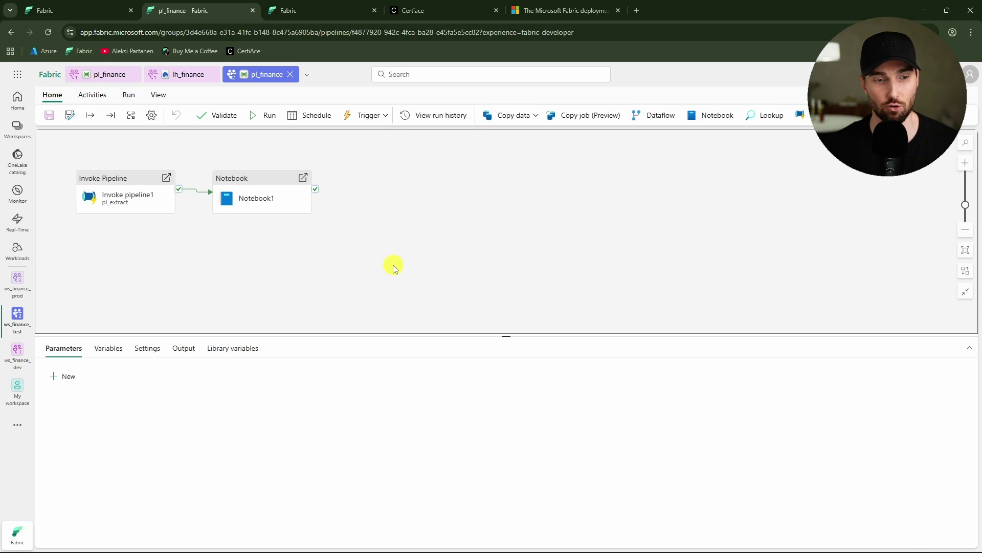
Step: Check which workspace, pipeline and notebook the Invoke pipeline1 and Notebook1 activities reference in the test pl_finance
left_click(123, 200)
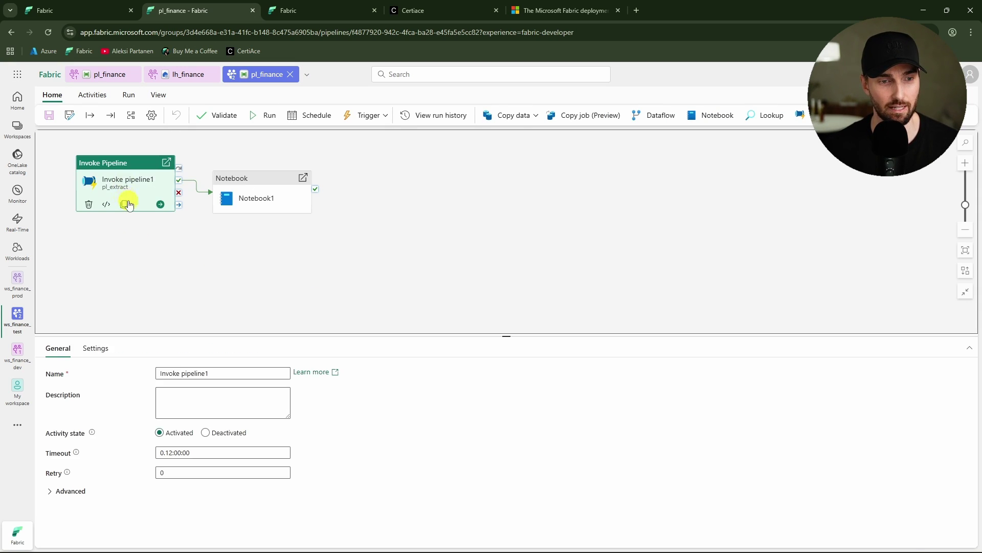
left_click(96, 348)
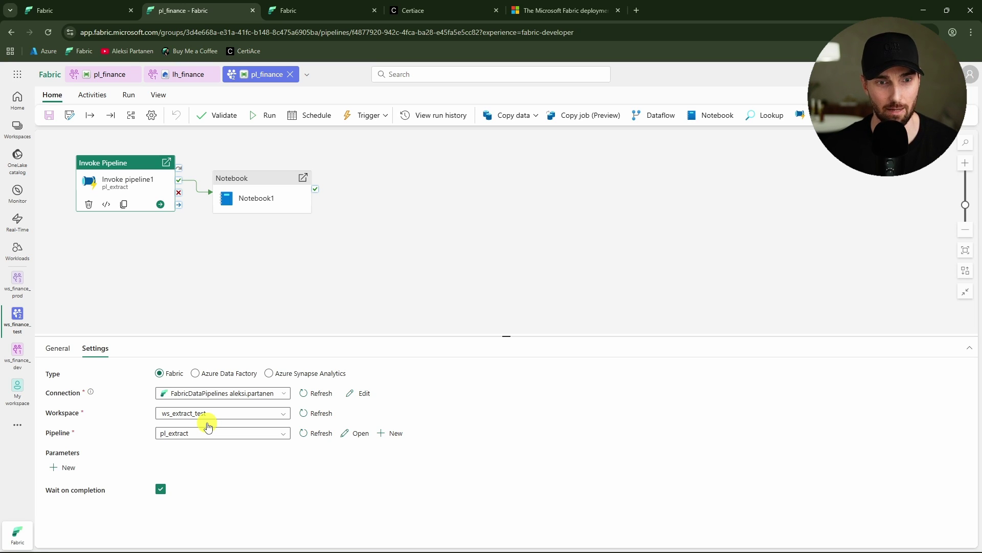
left_click(247, 191)
left_click(97, 348)
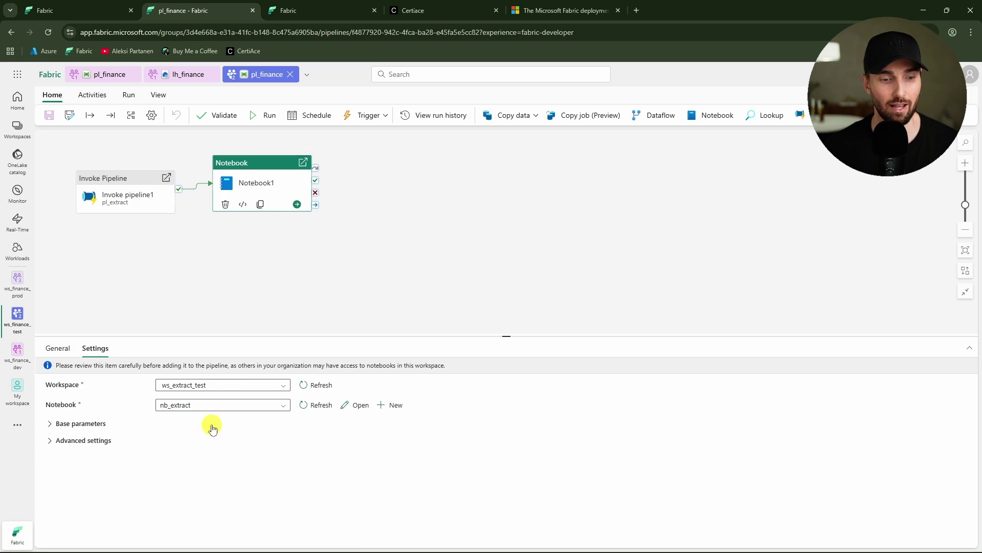
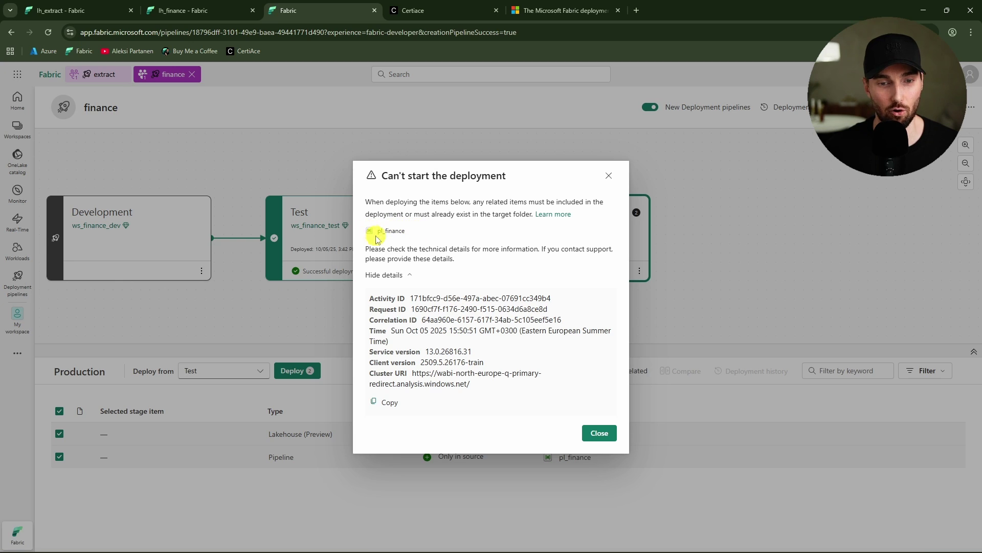
Step: Dismiss the deployment error and deploy only lh_finance from Test to Production in the finance deployment pipeline
left_click(608, 177)
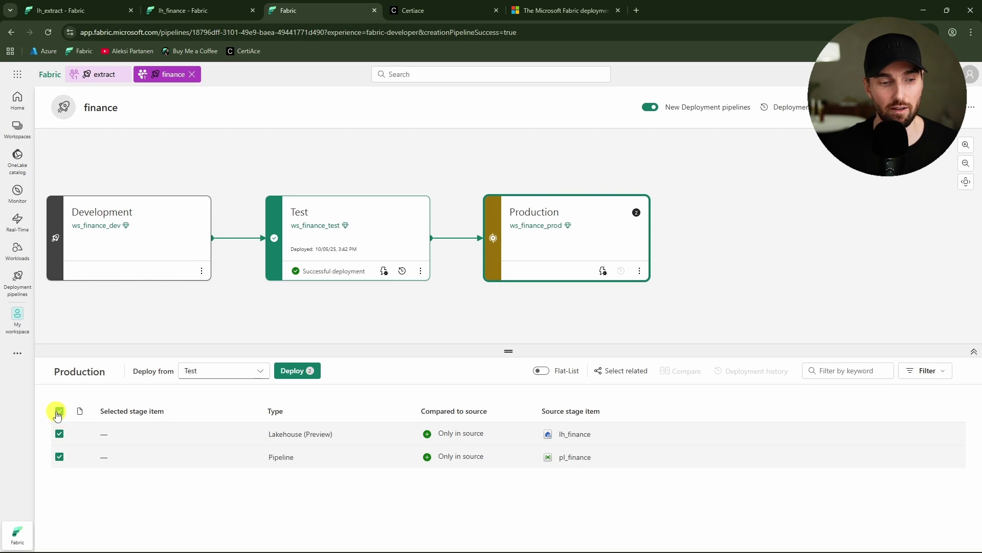
left_click(59, 411)
left_click(59, 433)
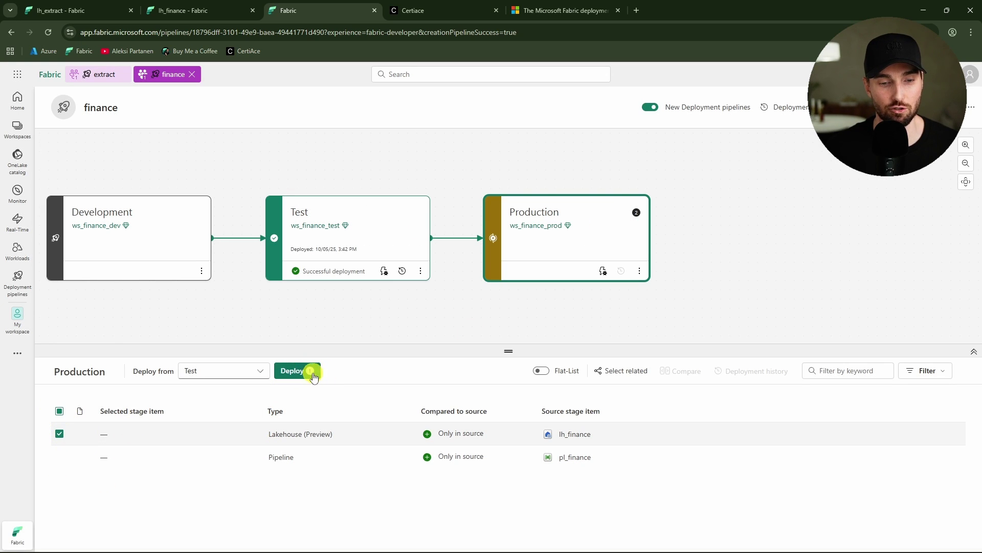
left_click(298, 371)
left_click(470, 391)
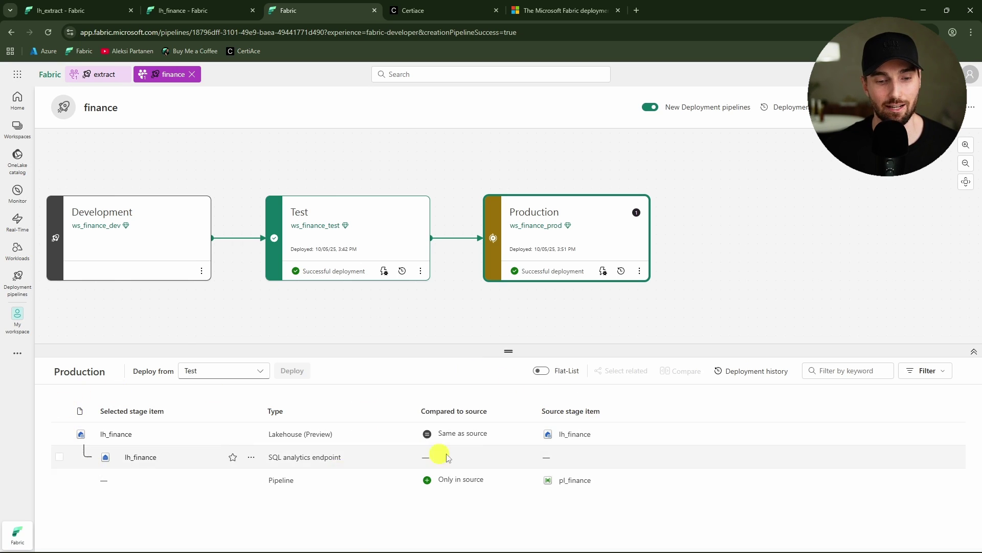
Step: Open lh_finance in the ws_finance_prod workspace and show the shortcut details of its finance table
left_click(199, 10)
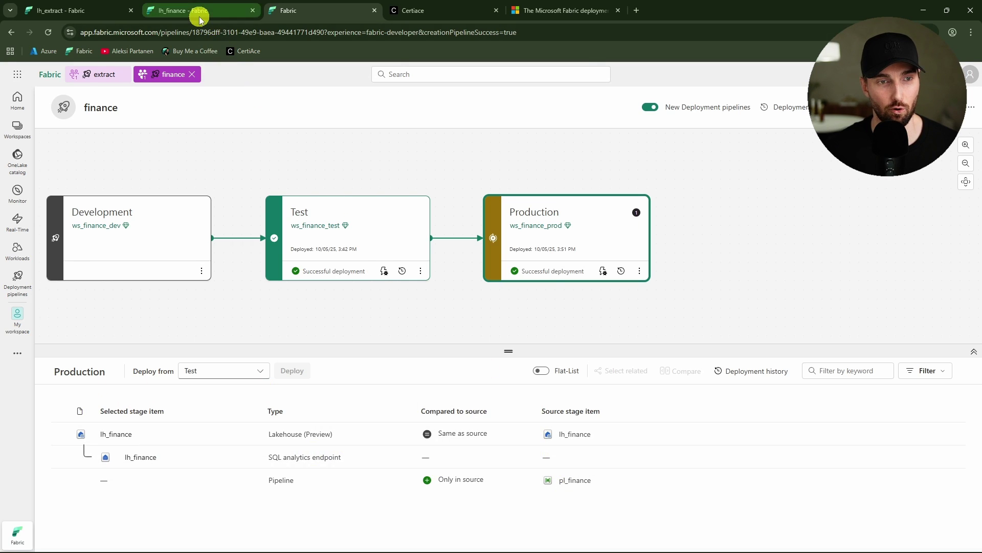
left_click(16, 284)
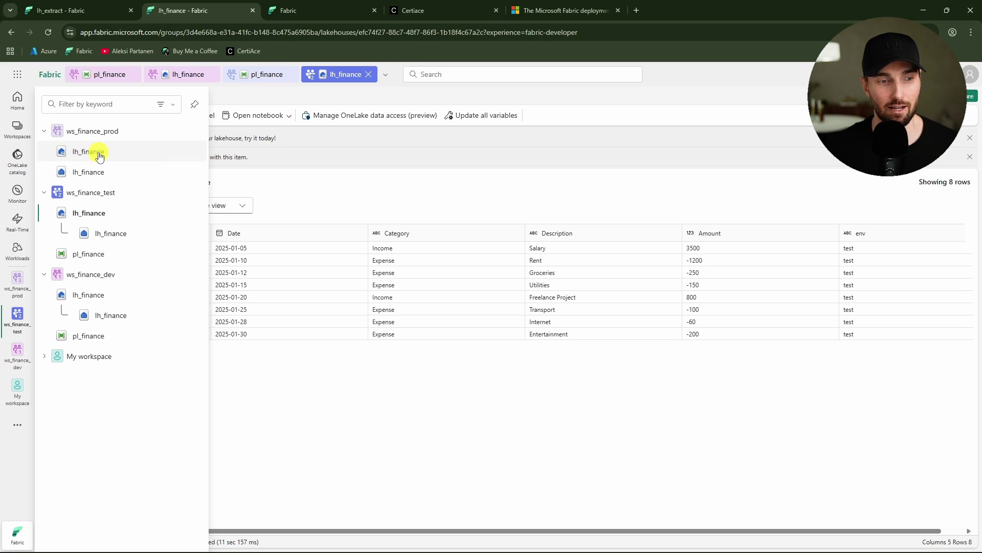
left_click(100, 157)
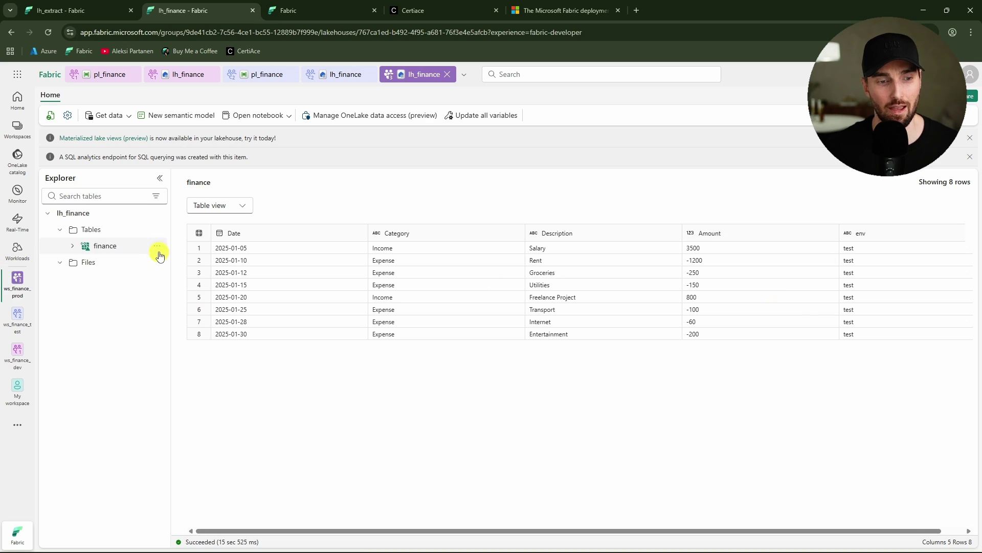
left_click(159, 246)
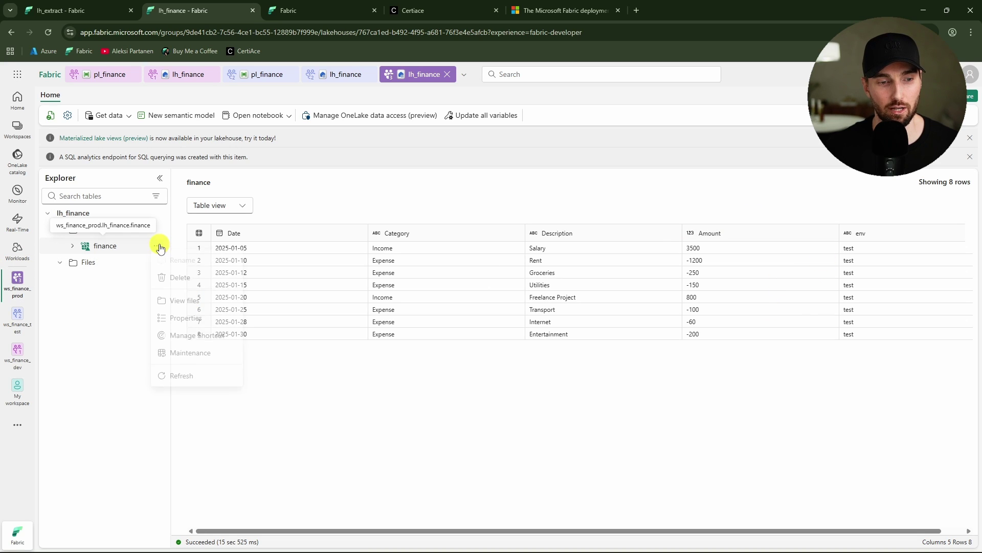
left_click(221, 342)
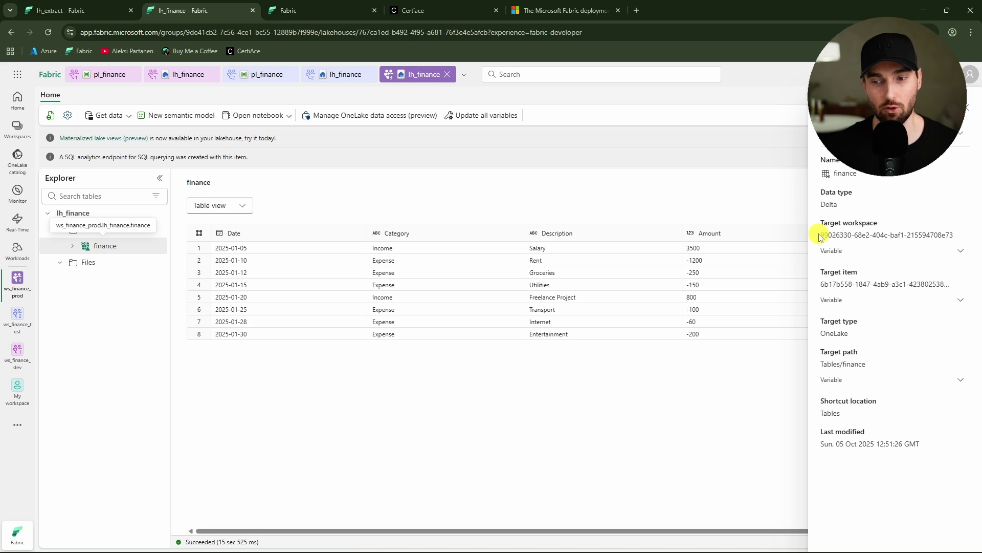
Step: Compare the finance shortcut's target workspace ID with the workspace ID in the test lh_extract lakehouse's URL
left_click_drag(820, 236, 951, 235)
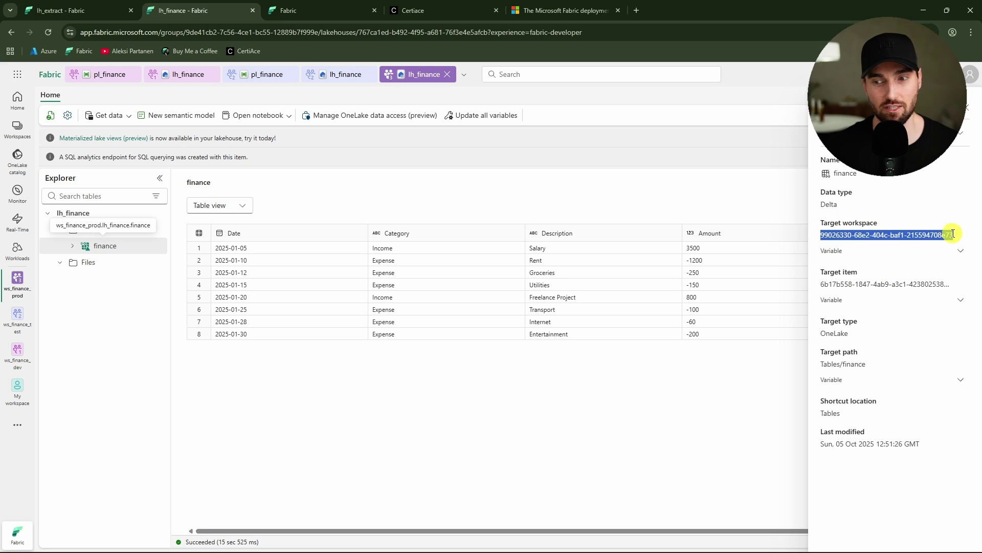
left_click(122, 13)
left_click_drag(186, 32, 321, 32)
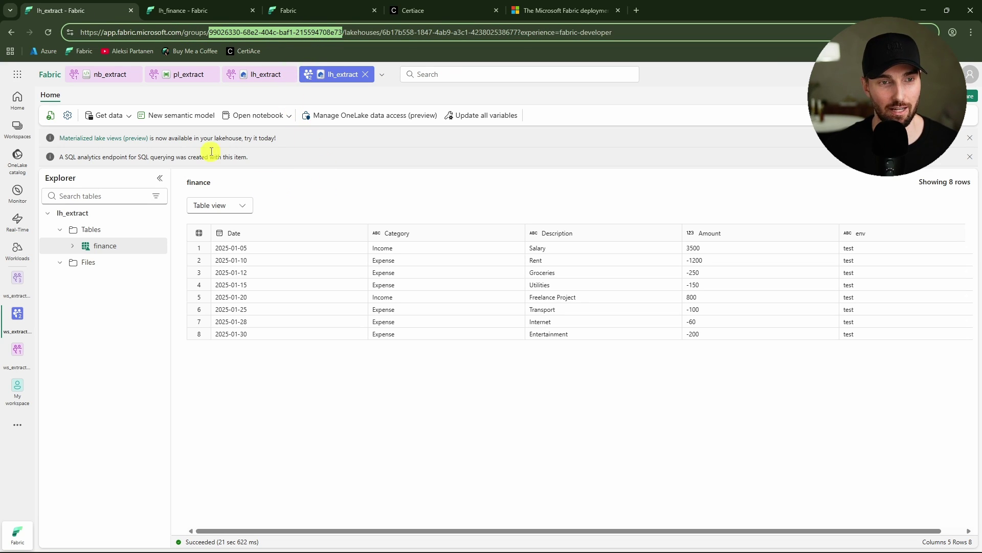
left_click(182, 10)
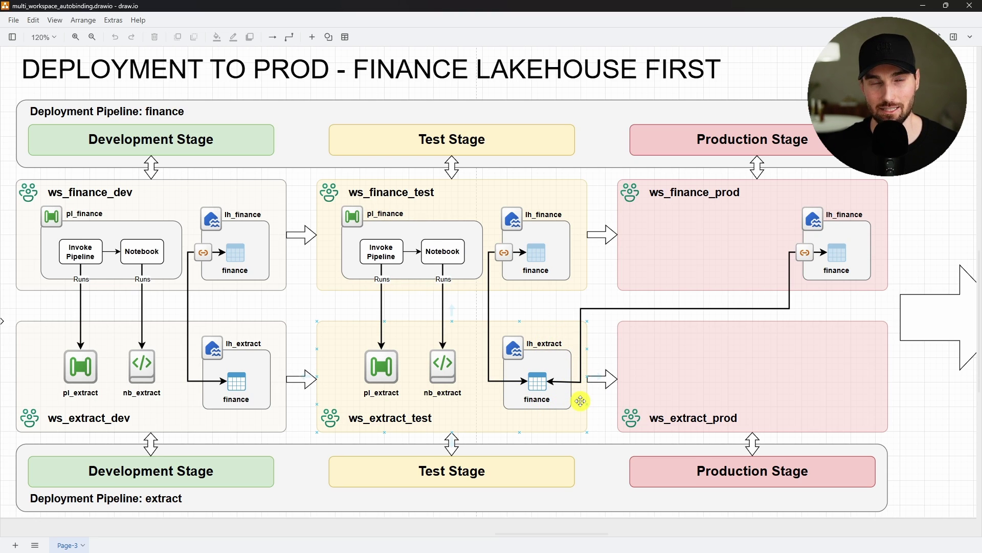
scroll(593, 338, "left", 1)
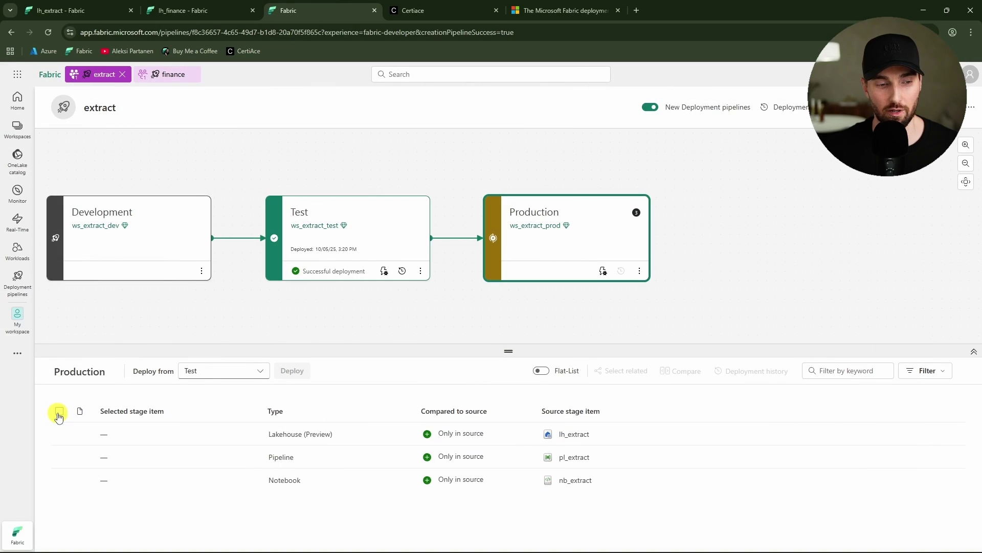
Step: In the extract deployment pipeline, deploy lh_extract, pl_extract and nb_extract from Test to Production
left_click(59, 411)
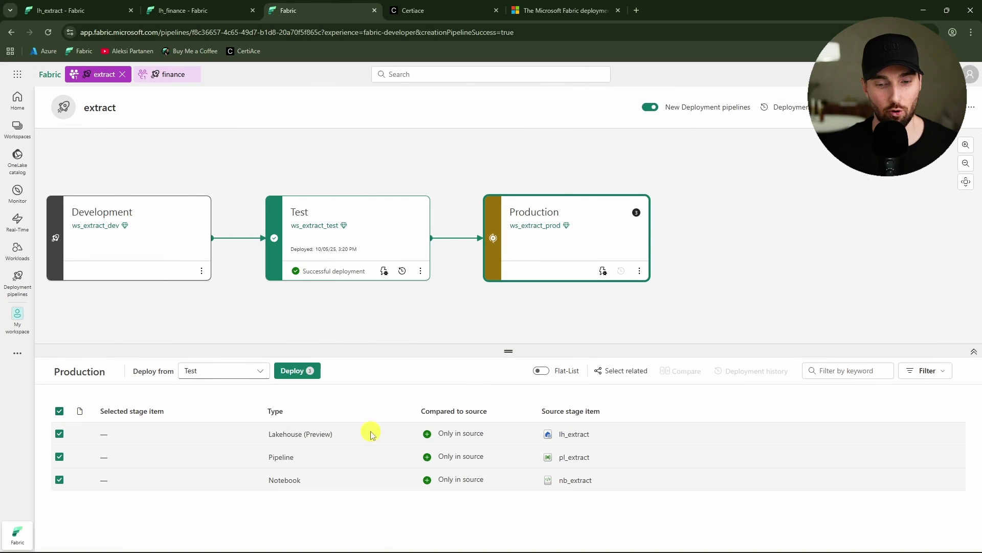
left_click(295, 376)
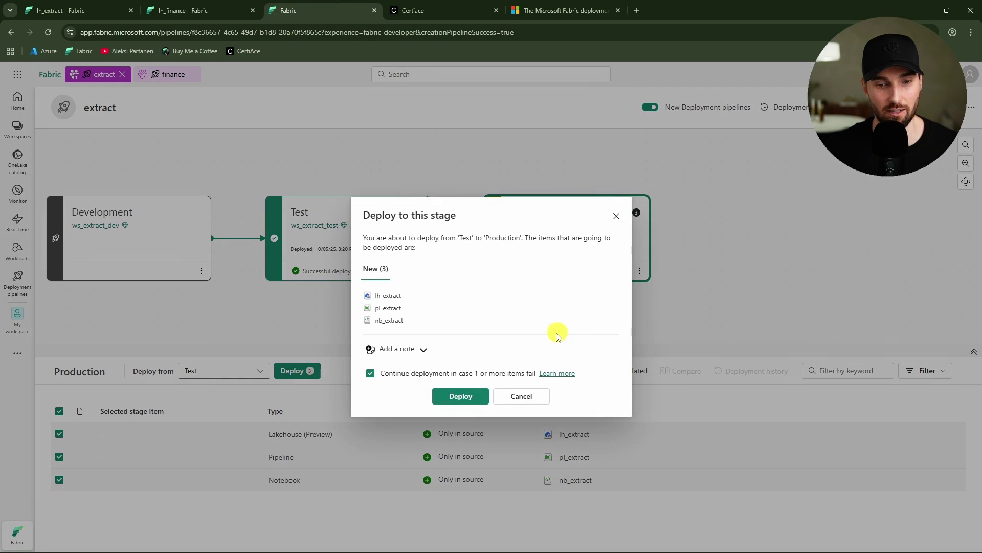
left_click(475, 403)
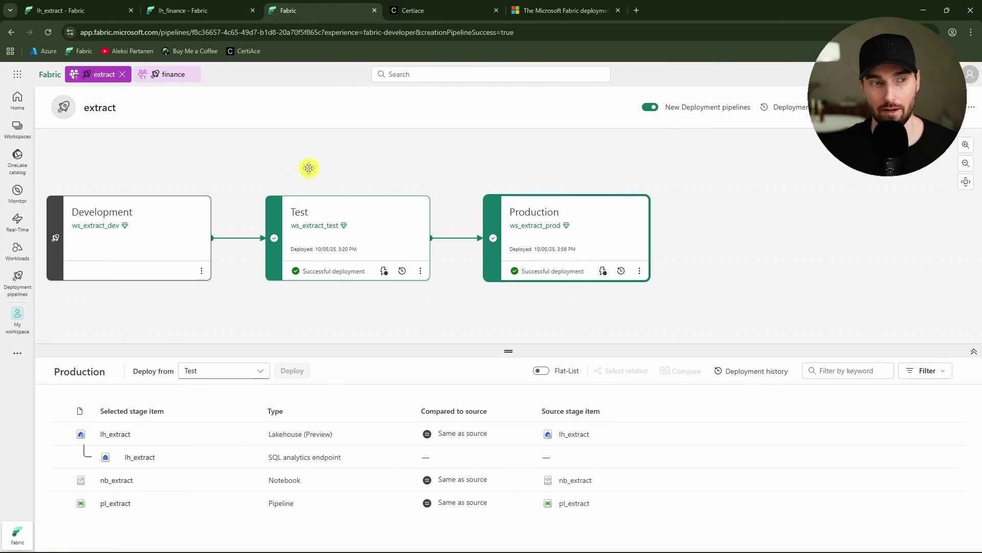
Step: Open the lh_extract lakehouse in the ws_extract_prod workspace
left_click(97, 11)
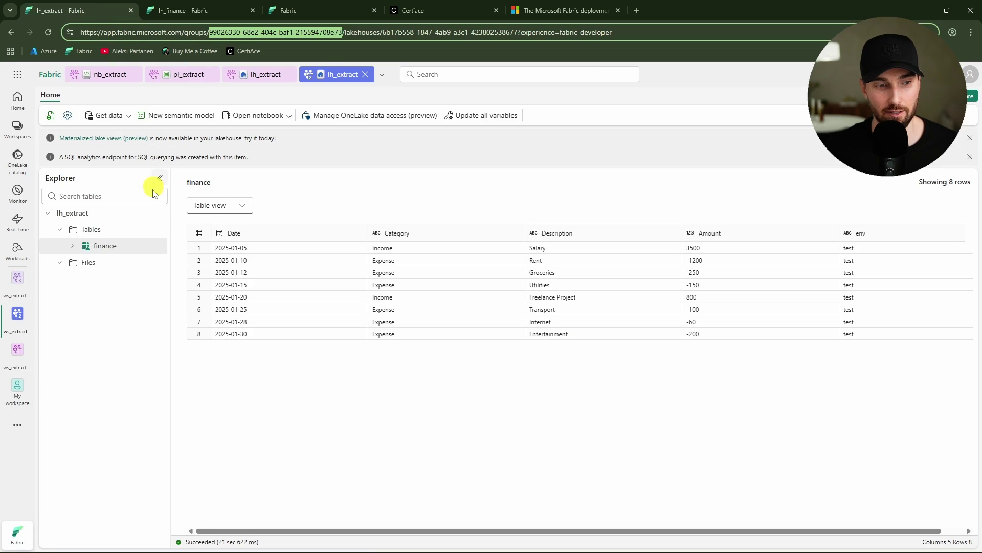
left_click(16, 288)
left_click(102, 133)
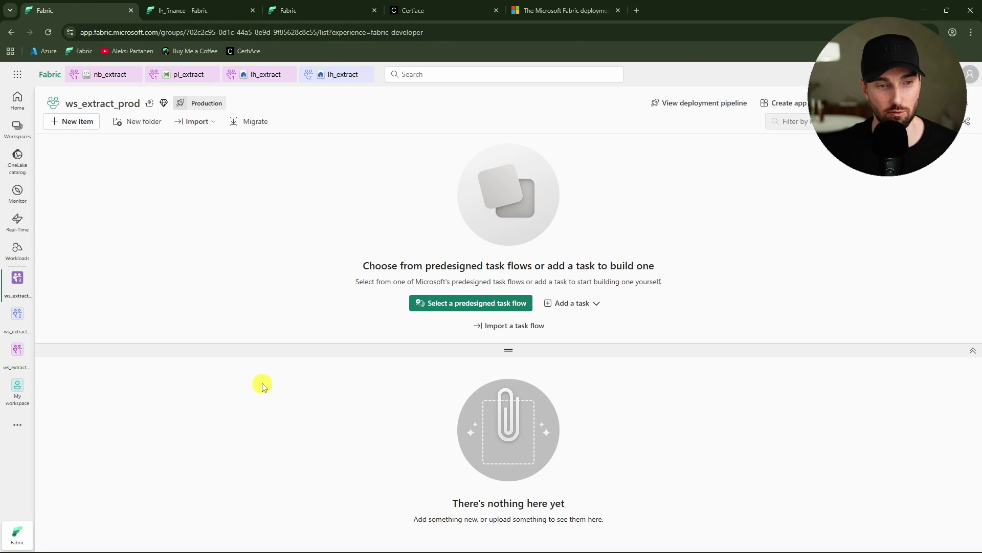
left_click(121, 395)
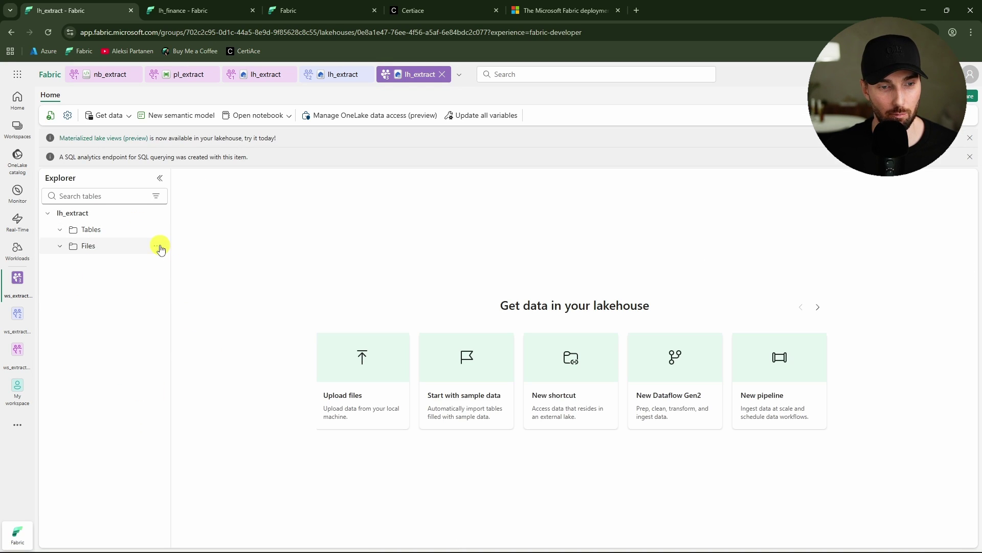
Step: Upload finance_data_prod.csv to the Files folder of the production lh_extract lakehouse
left_click(160, 246)
mouse_move(220, 298)
left_click(278, 301)
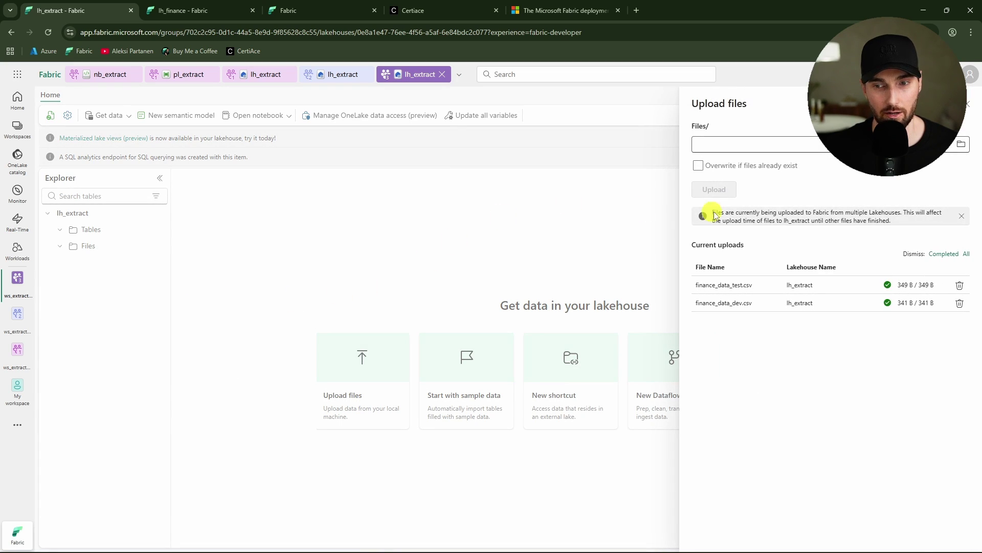
left_click(961, 145)
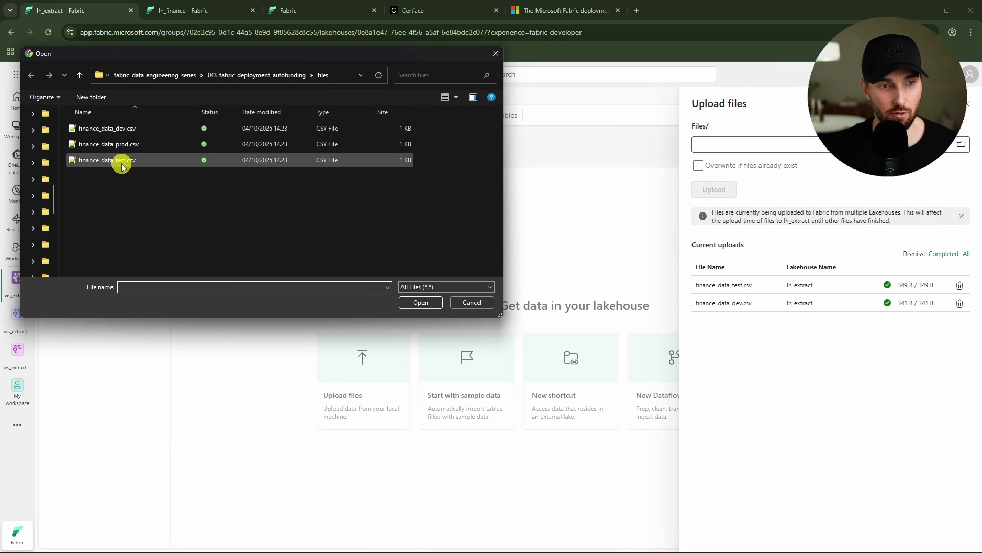
left_click(136, 144)
left_click(419, 301)
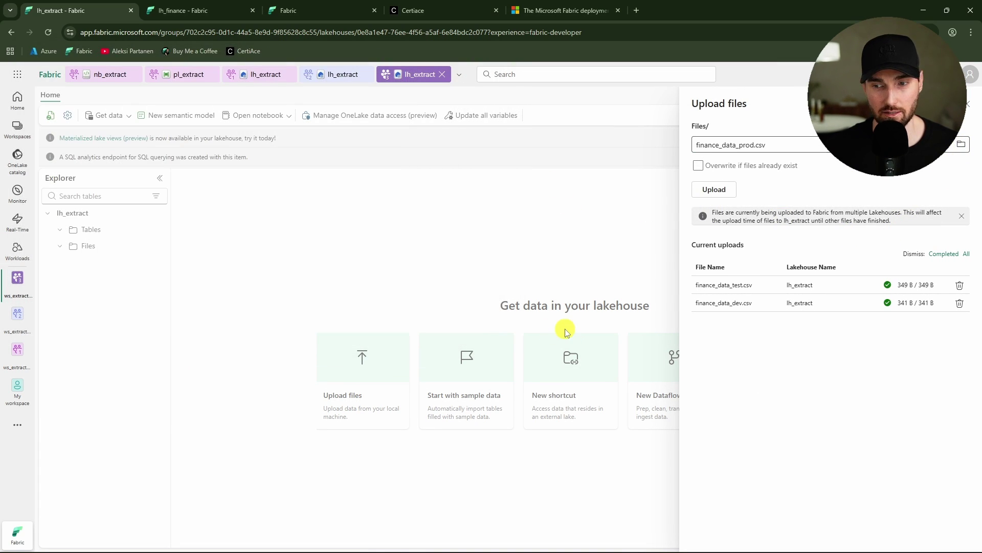
left_click(721, 192)
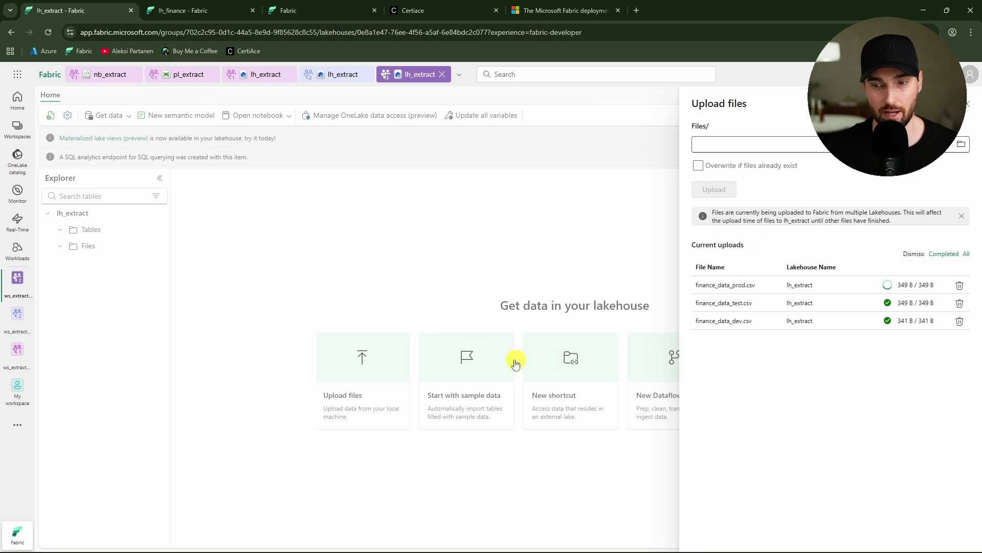
left_click(968, 105)
Step: Refresh the Files folder and load finance_data_prod.csv into a new table named finance, using the header for column names
left_click(157, 245)
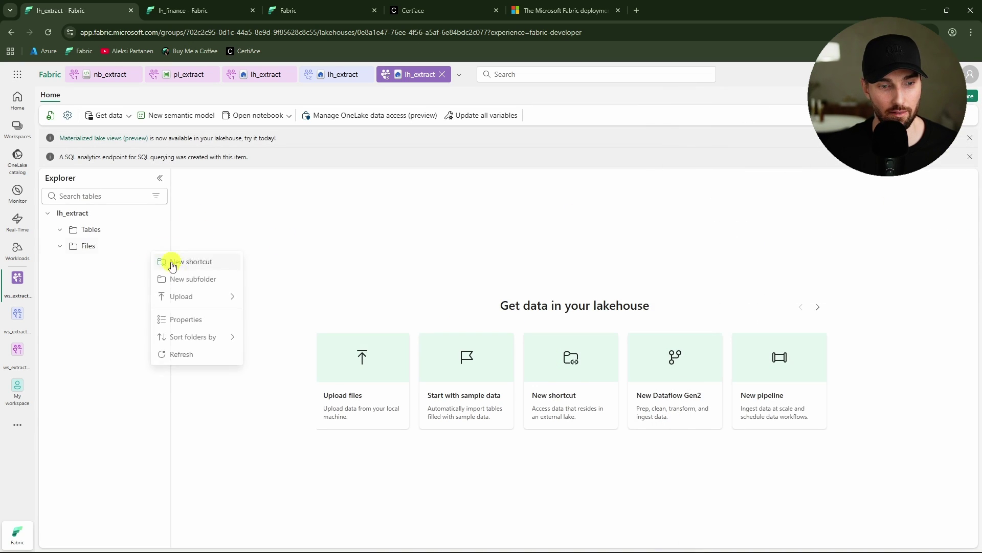
left_click(196, 353)
left_click(103, 248)
left_click(514, 236)
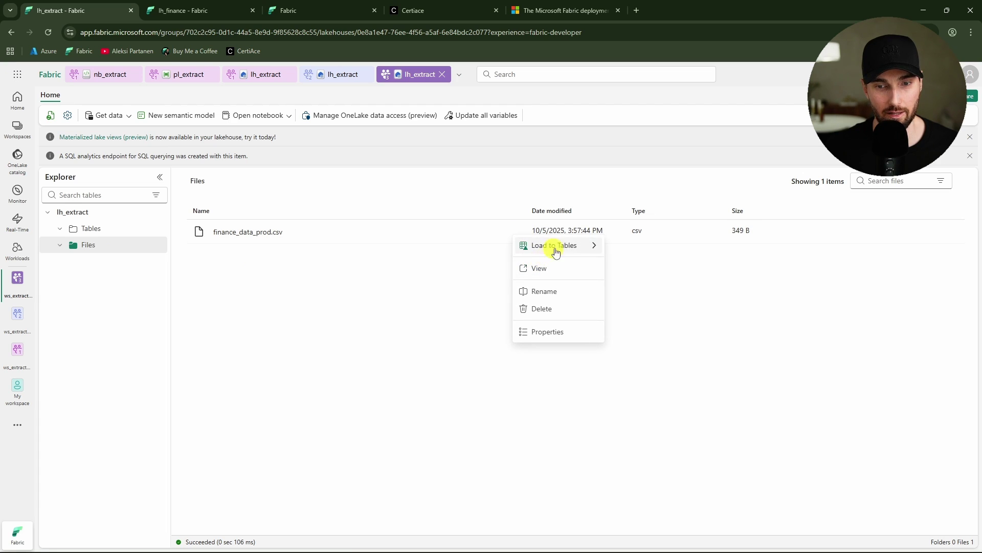
mouse_move(555, 246)
left_click(631, 247)
left_click_drag(444, 295, 401, 292)
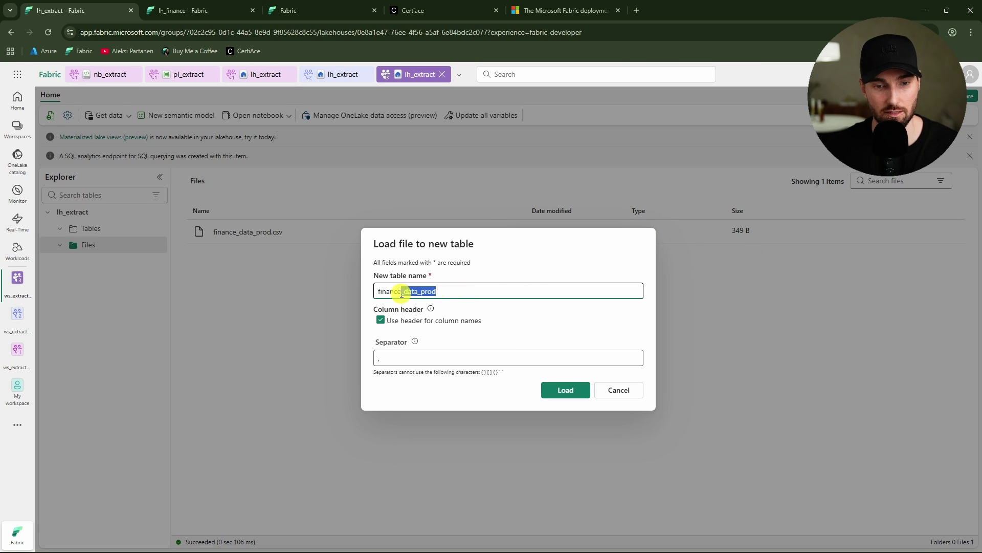
key("BackSpace")
left_click(566, 390)
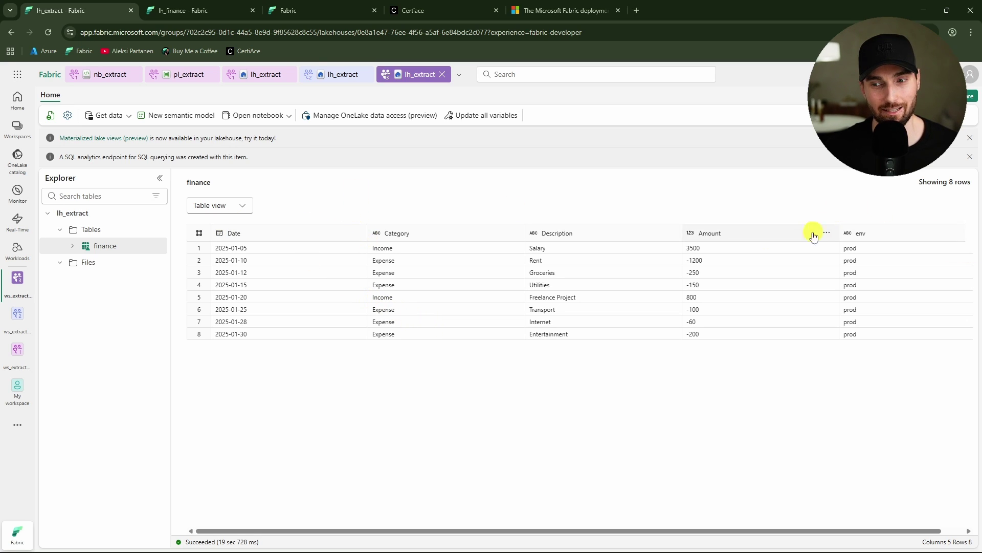
Step: Refresh the finance table in the ws_finance_prod lh_finance lakehouse and check its env column
left_click(205, 9)
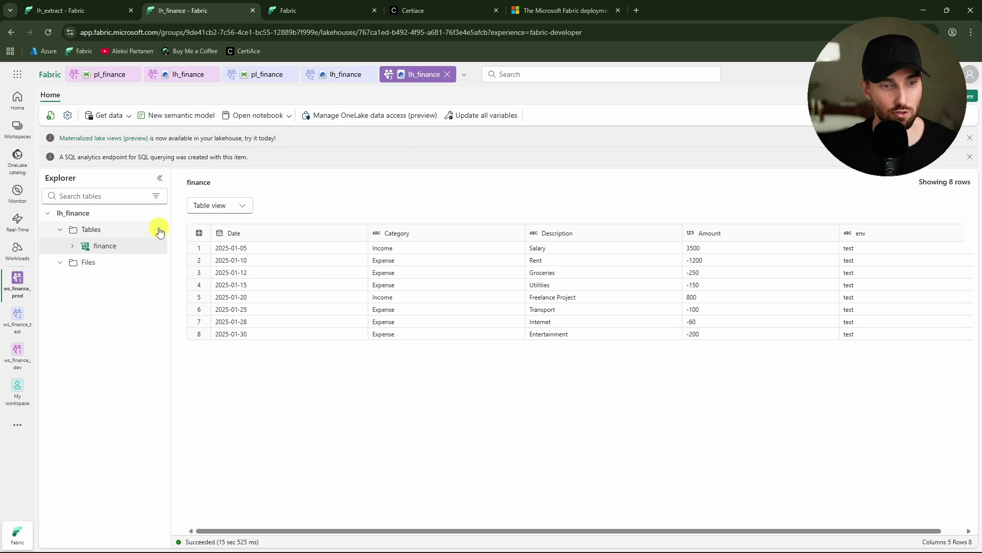
left_click(159, 245)
left_click(199, 310)
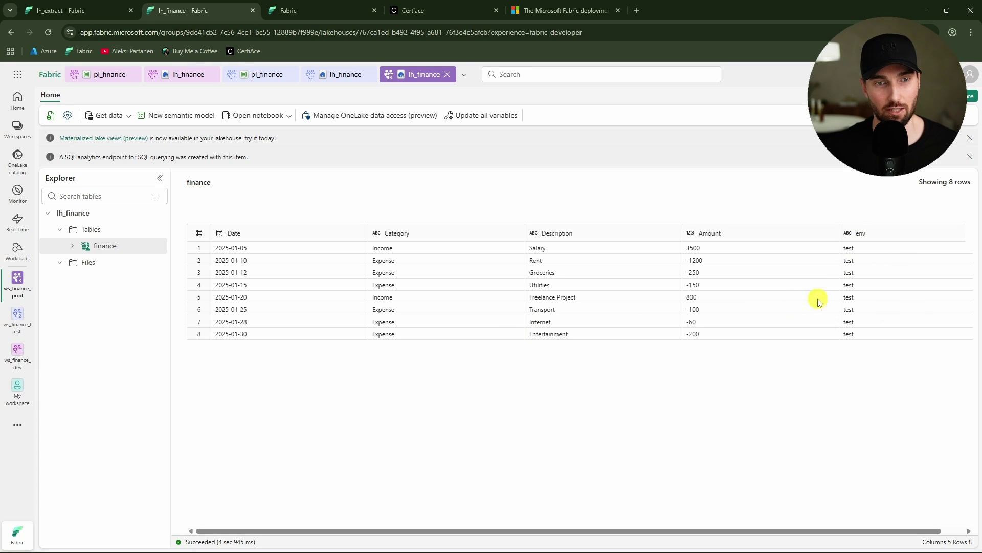
Step: Return to the deployment pipelines and open the finance pipeline
left_click(296, 10)
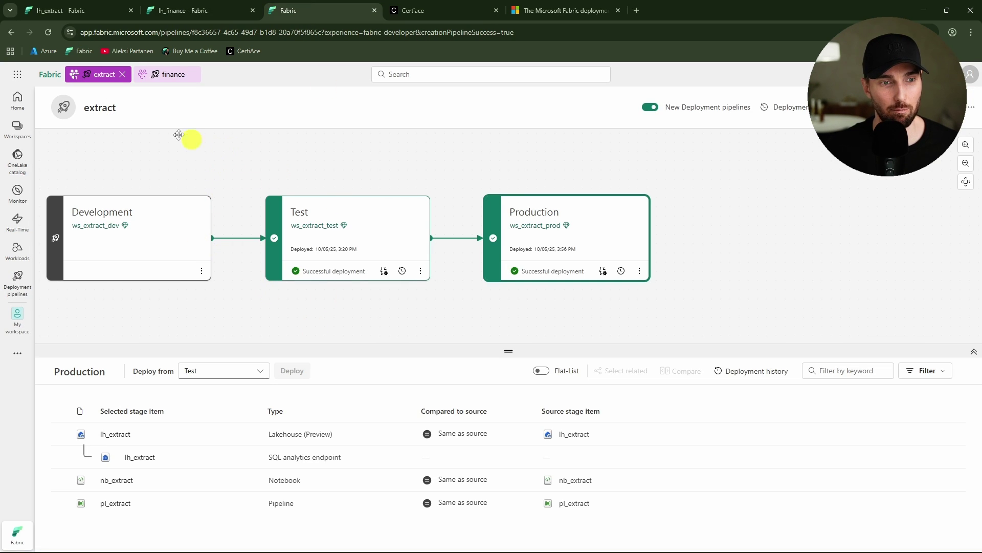
left_click(159, 75)
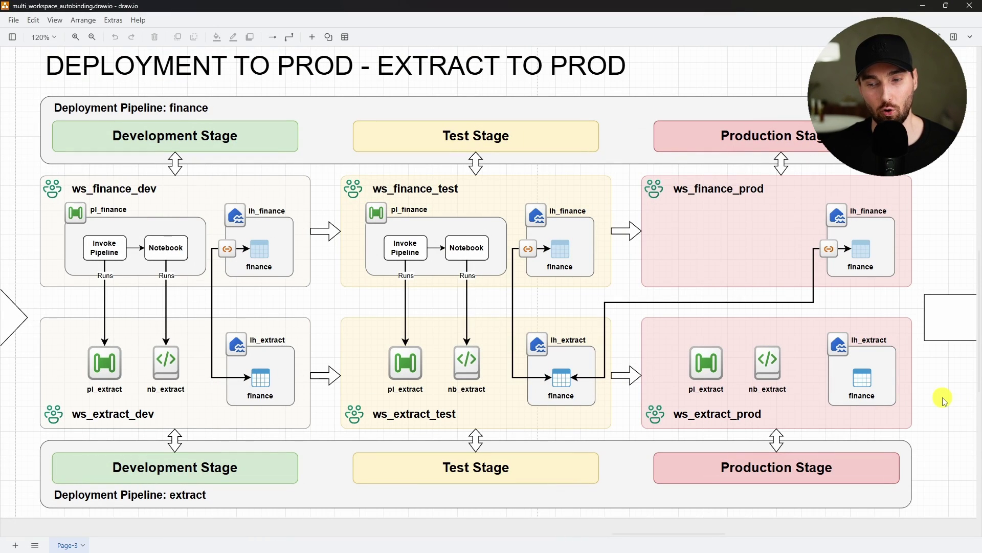
Step: Examine the Extract to Prod diagram in draw.io, comparing the ws_extract_prod items with the production lh_finance shortcut and the test-stage references
left_click(728, 318)
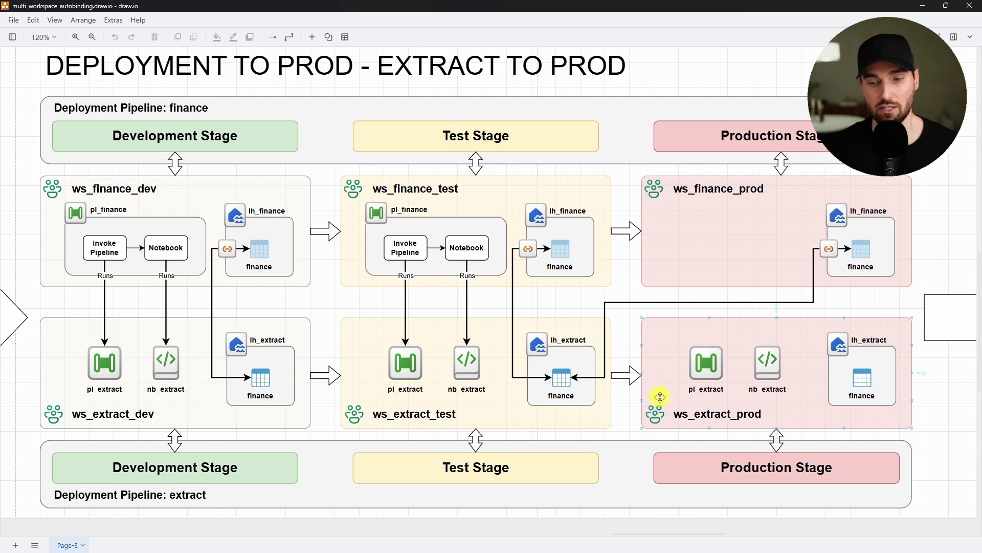
left_click(835, 318)
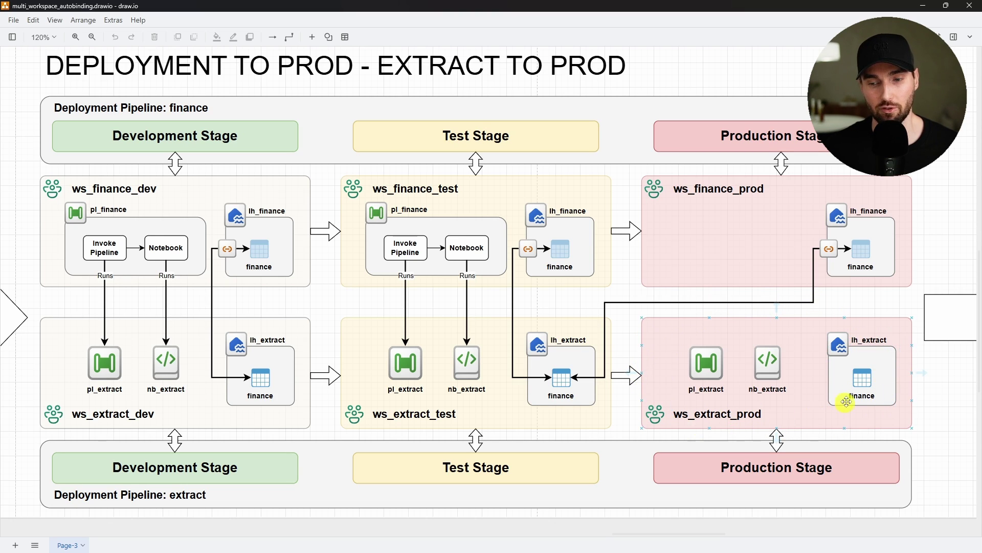
left_click(703, 433)
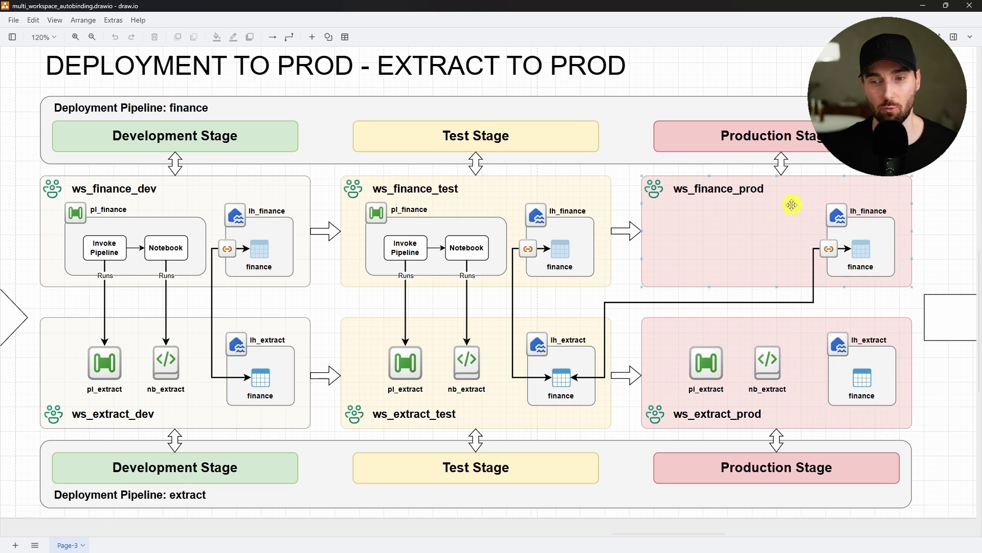
left_click(852, 222)
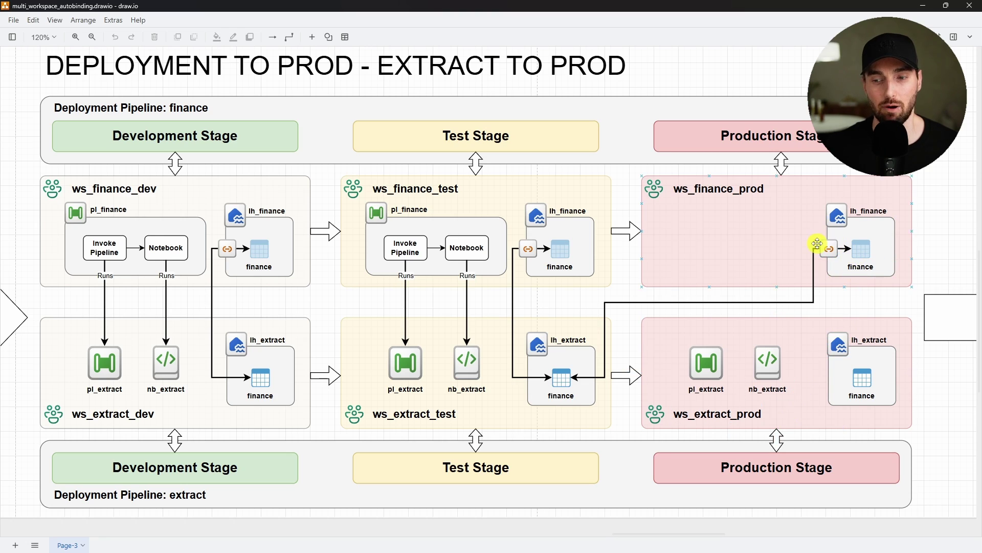
left_click(870, 292)
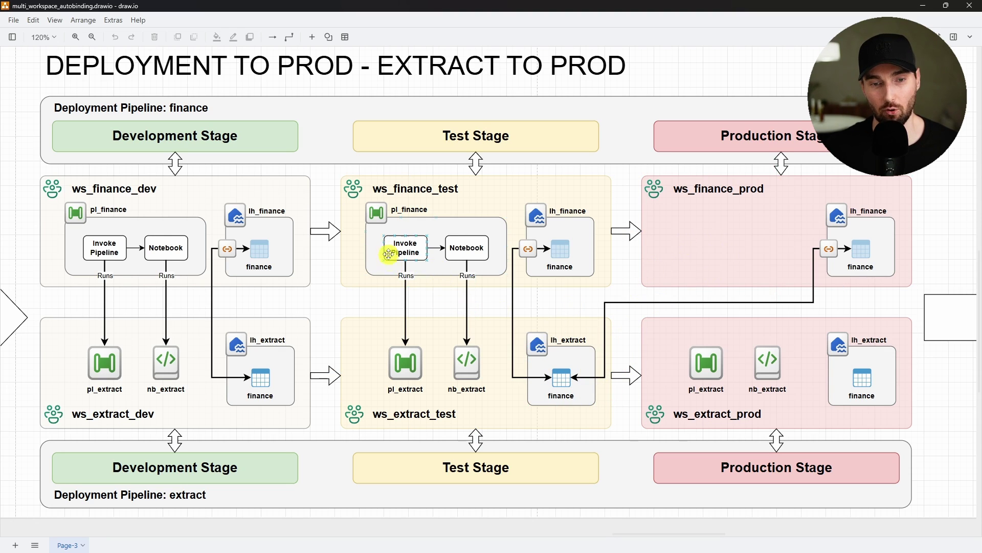
left_click(525, 272)
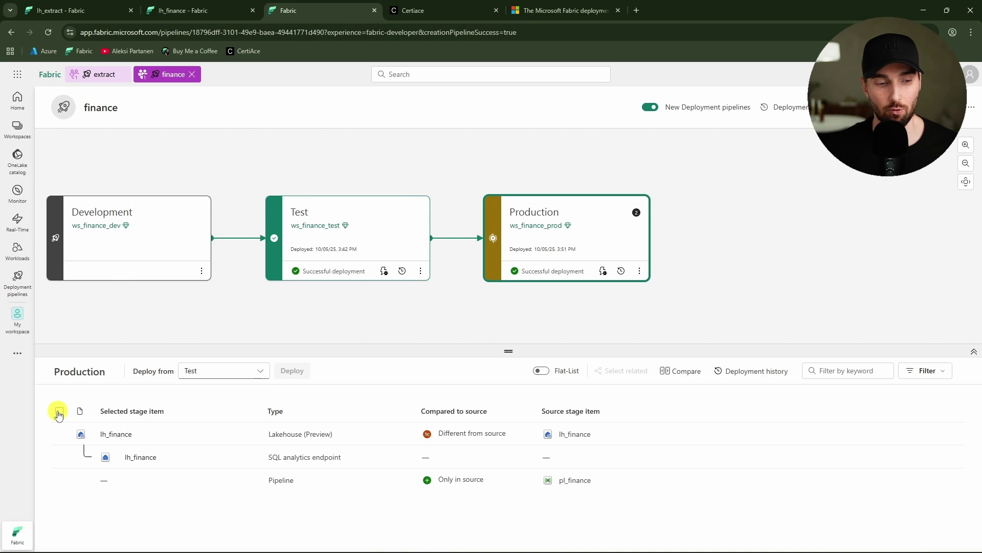
Step: In the finance deployment pipeline, deploy lh_finance and pl_finance from Test to Production
left_click(59, 412)
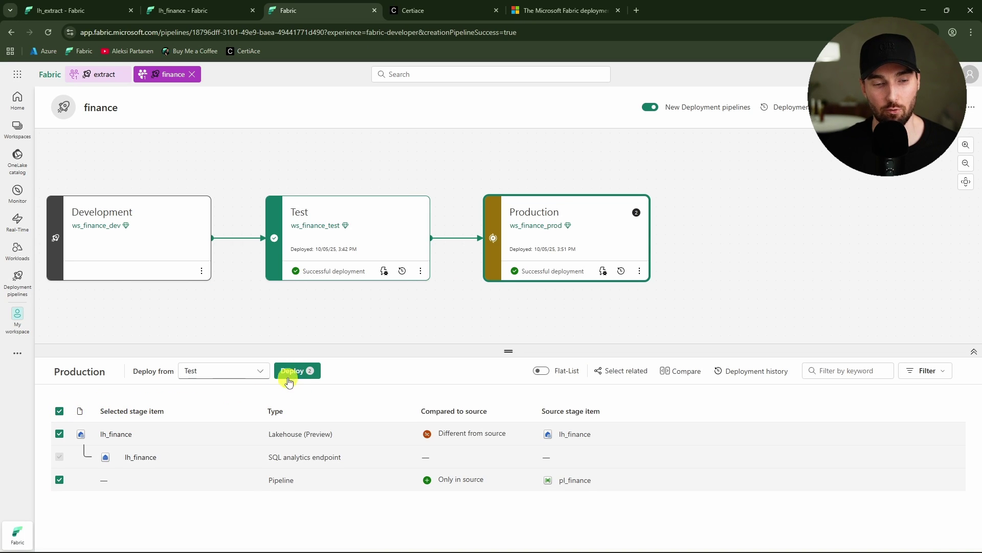
left_click(315, 372)
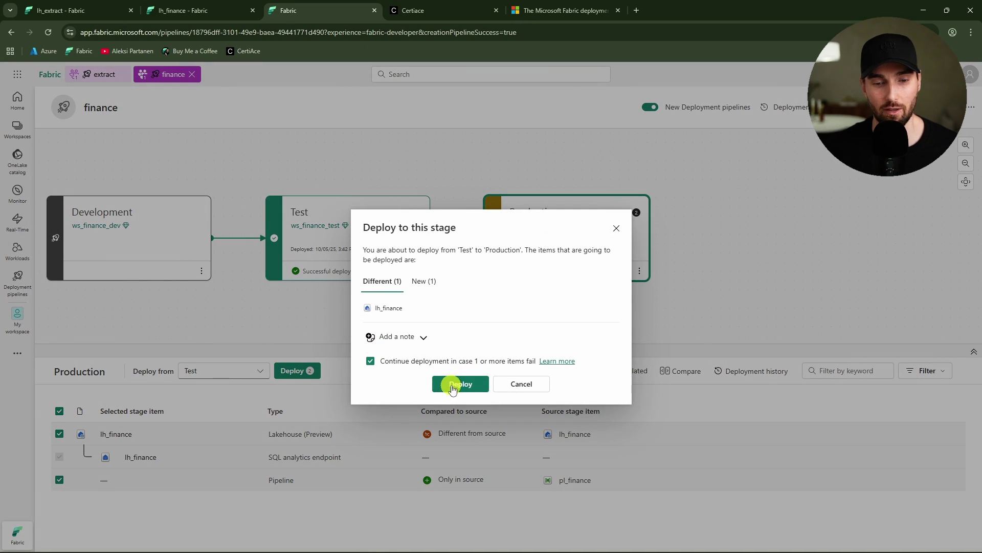
left_click(456, 383)
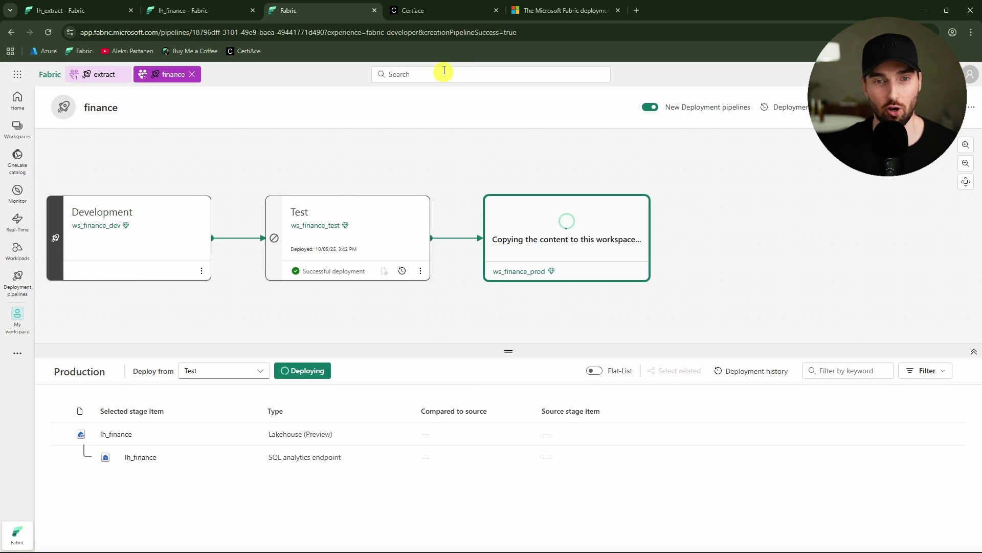
left_click(441, 11)
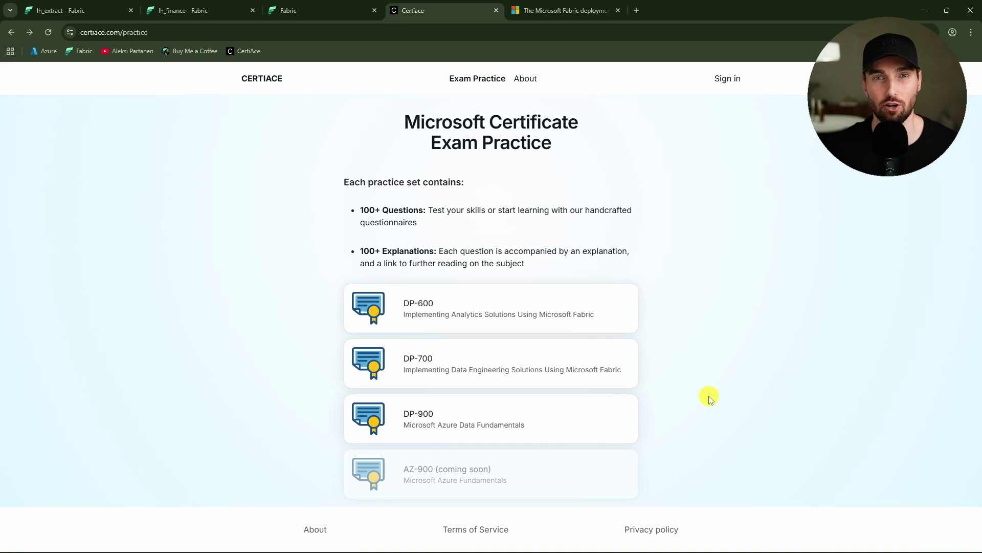
key("ctrl+shift+Tab")
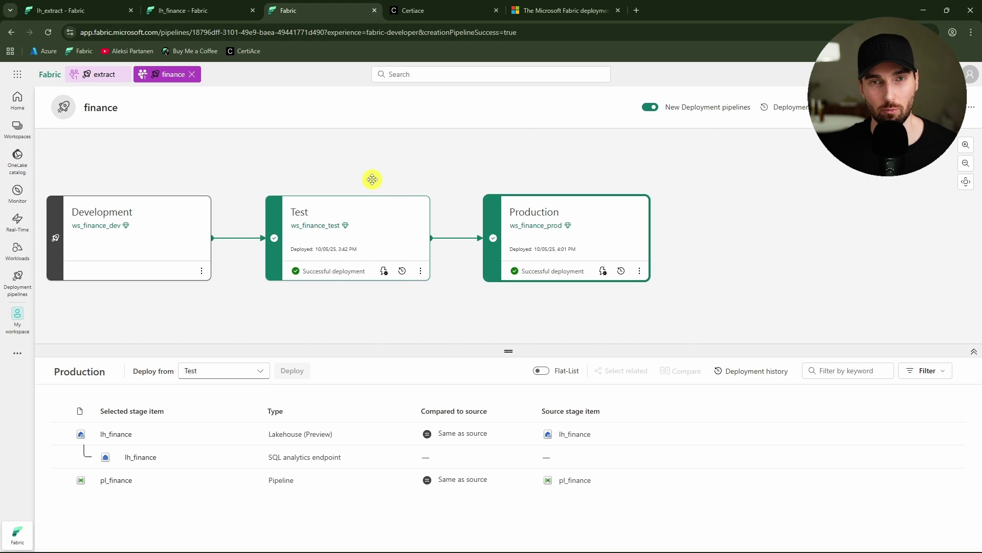
Step: Display the finance table in the production lh_finance lakehouse again and check its env column
left_click(210, 11)
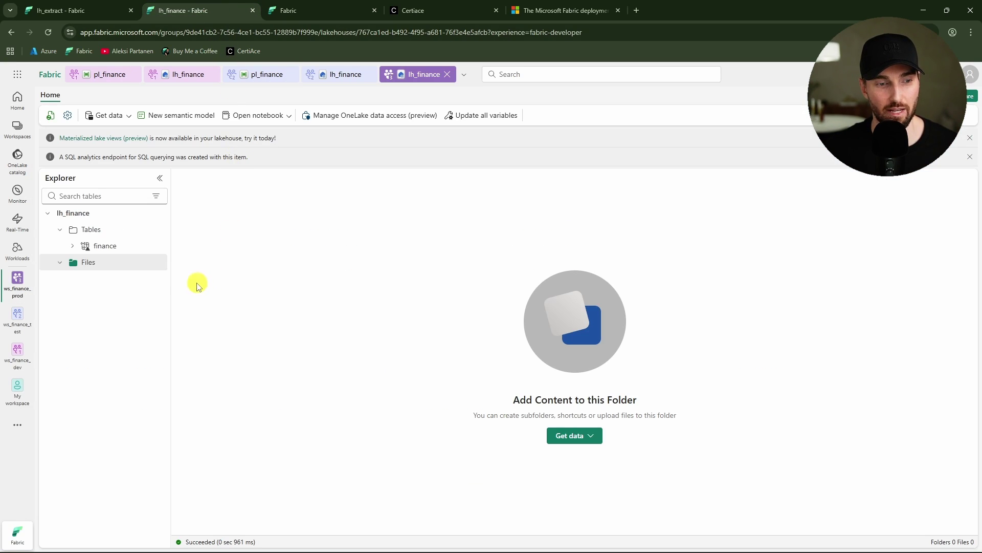
left_click(109, 245)
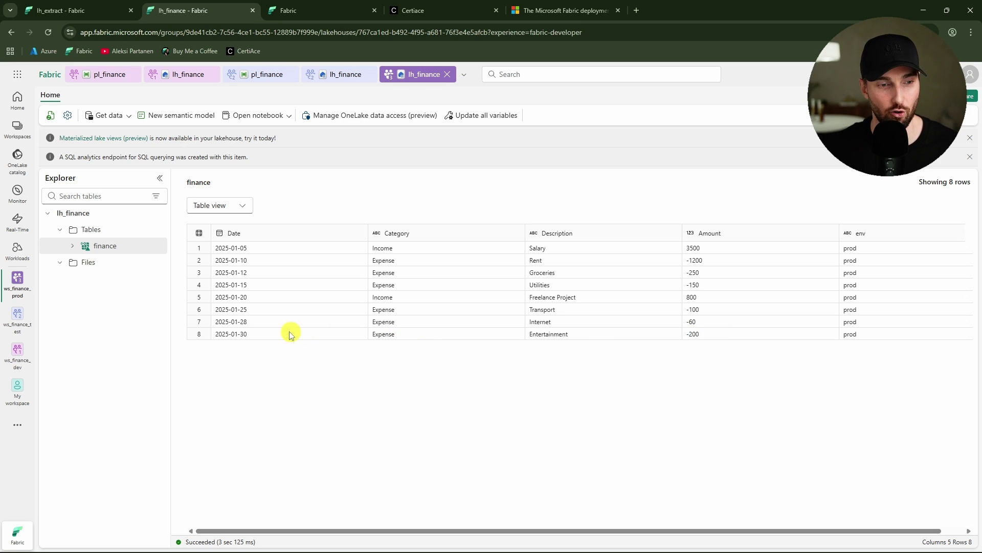
Step: Open pl_finance in ws_finance_prod and inspect the settings of its Invoke pipeline1 and Notebook1 activities for the referenced workspace and items
left_click(14, 285)
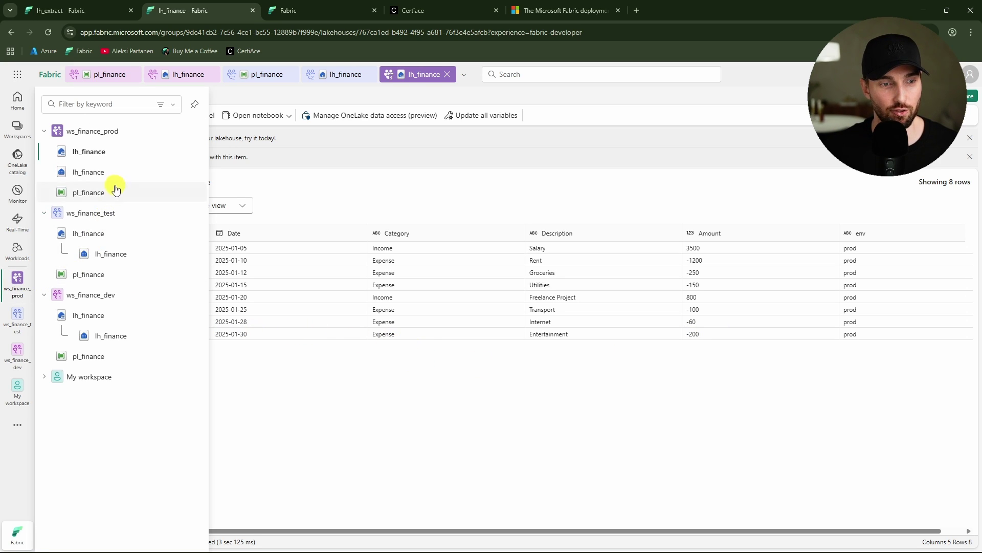
left_click(84, 192)
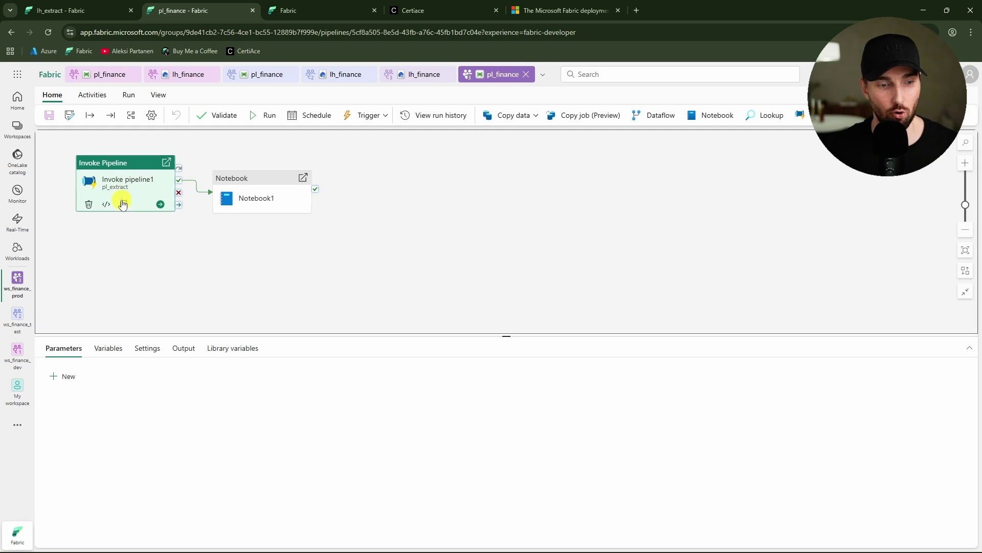
left_click(123, 204)
left_click(96, 348)
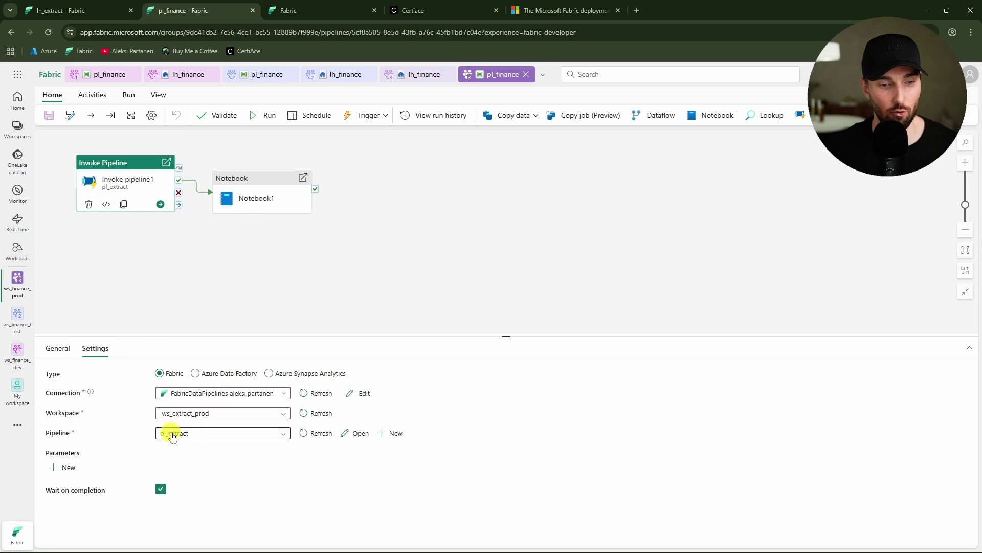
left_click(253, 193)
left_click(96, 349)
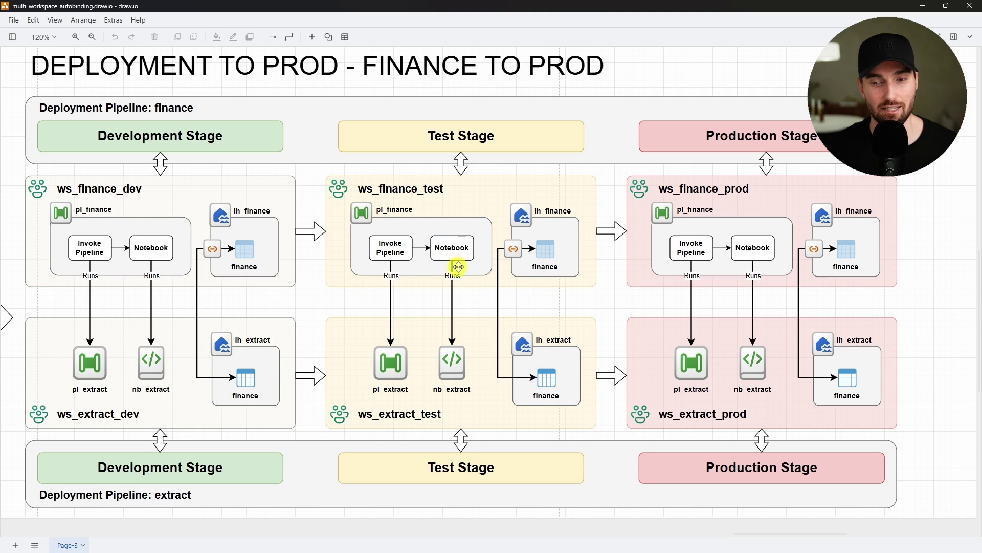
Step: Review the Finance to Prod diagram in draw.io, covering the production lh_finance lakehouse, the Test stage and the ws_finance_dev workspace
left_click(824, 213)
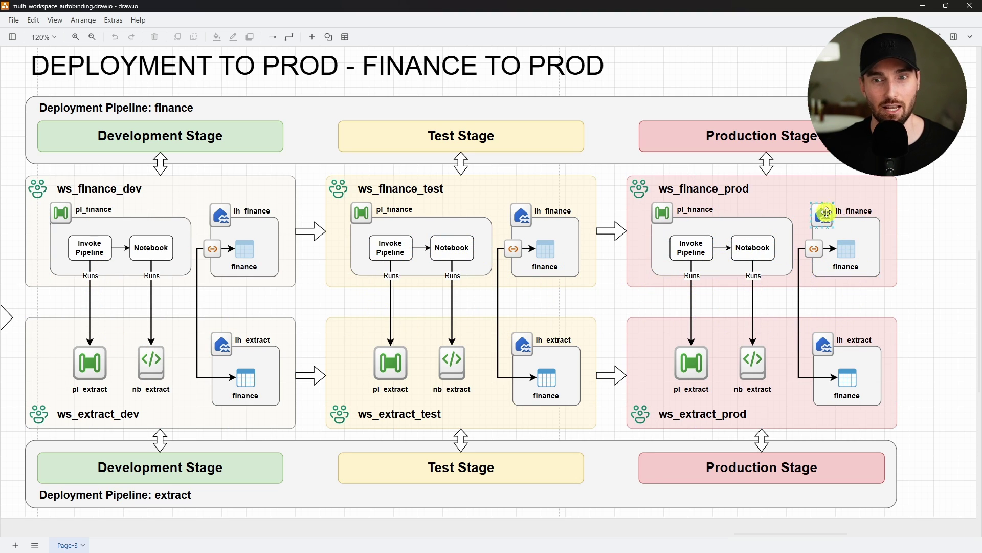
left_click(465, 135)
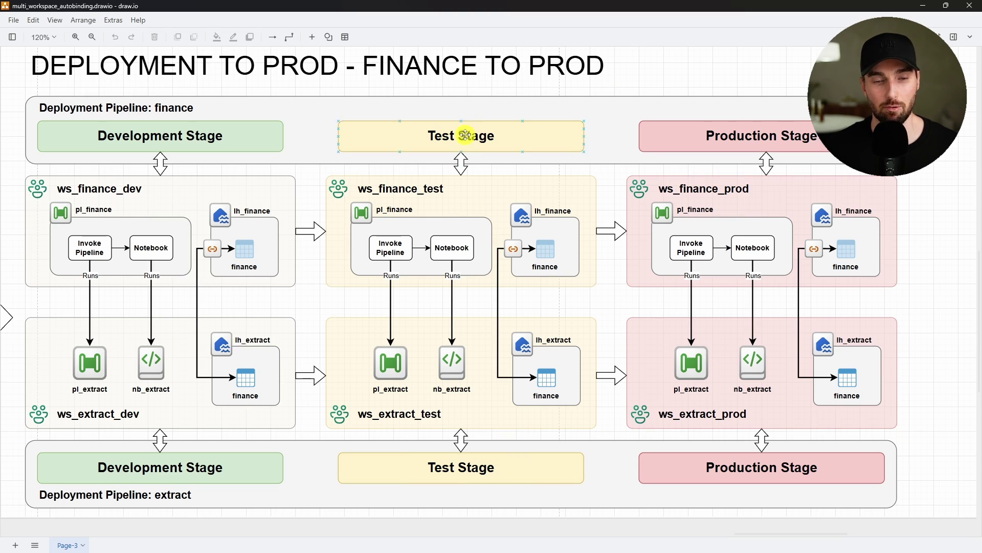
left_click(209, 210)
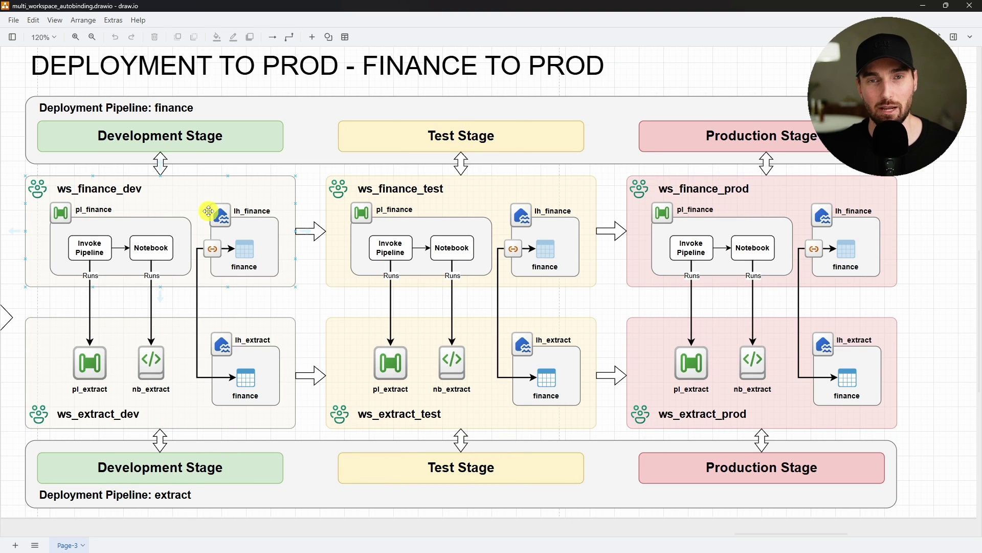